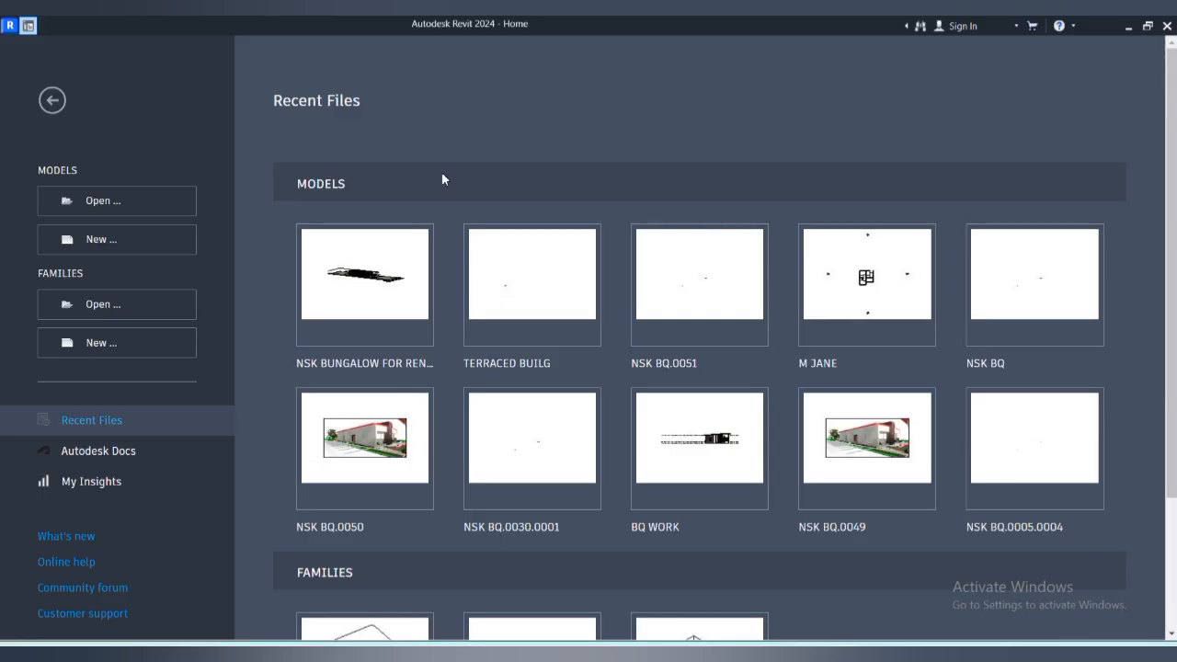
- Start a new project and load DefaultMetric.rte from the English templates folder as its template file
click(166, 247)
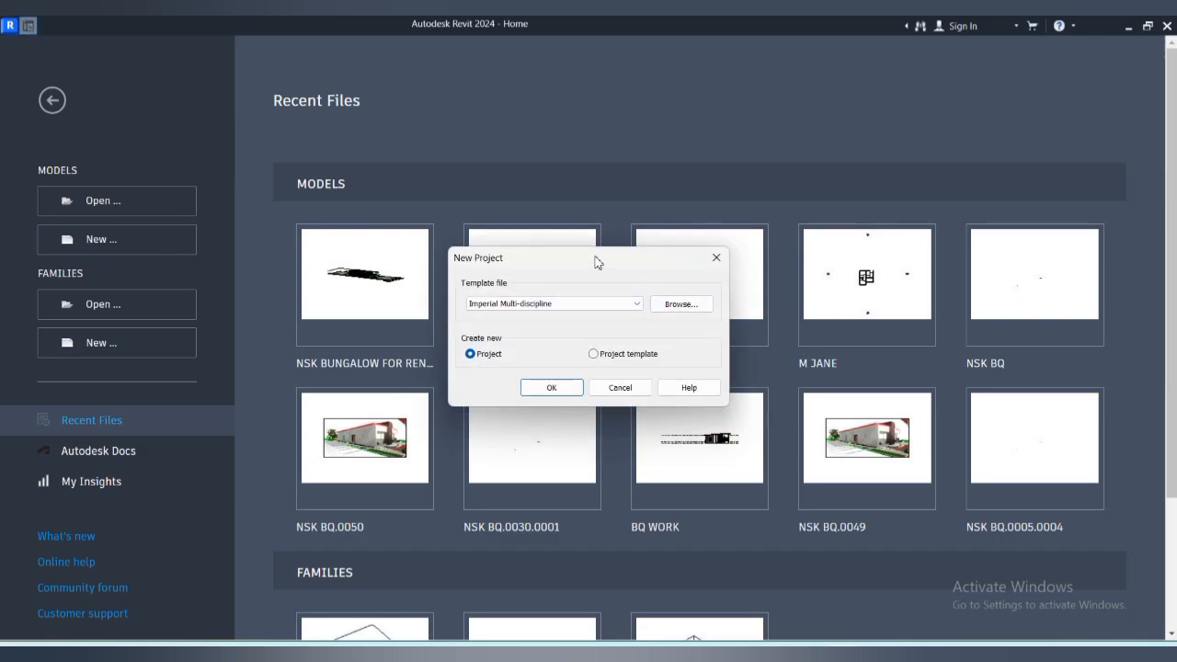
click(608, 305)
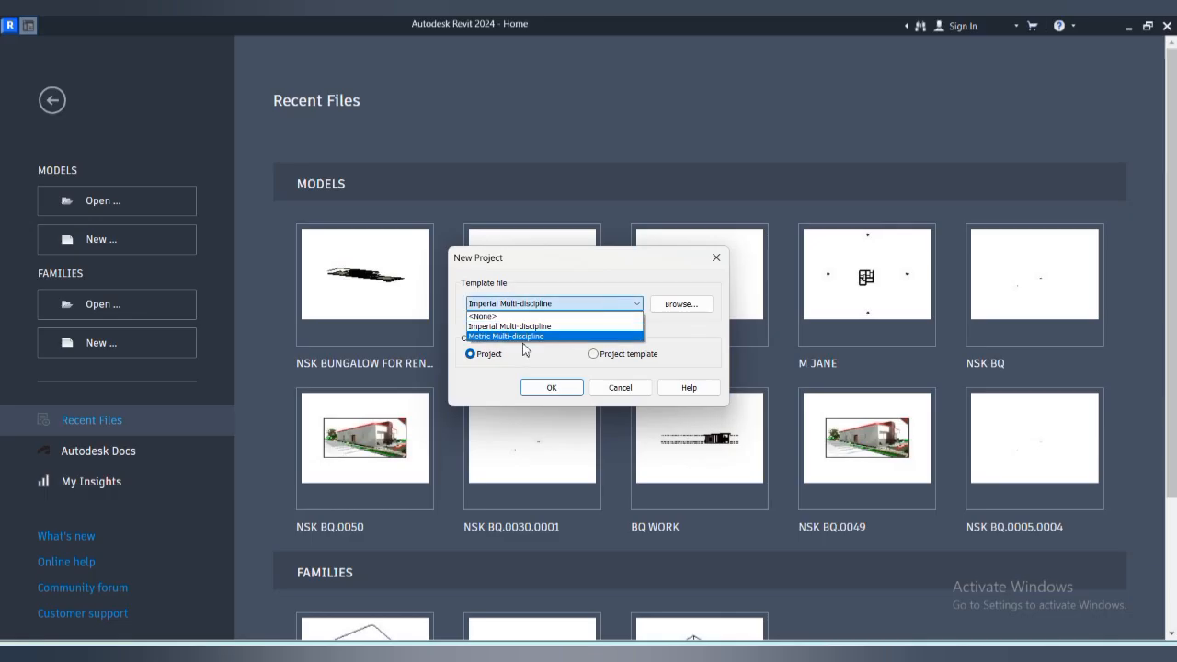
click(599, 307)
click(668, 305)
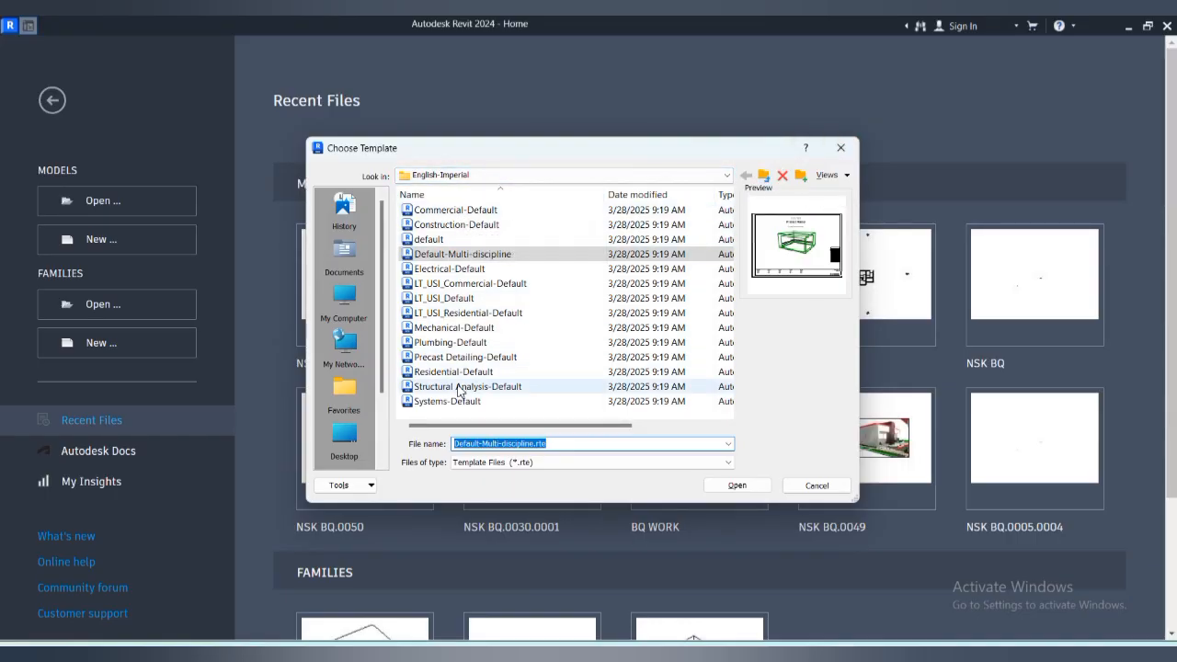
click(704, 253)
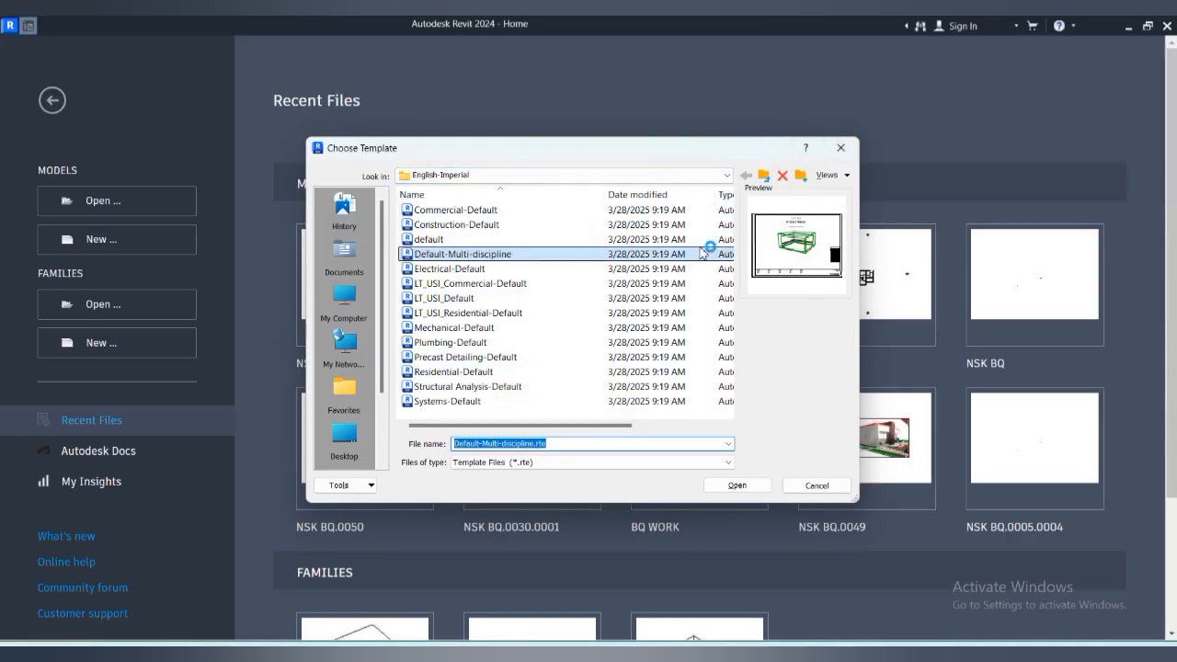
click(765, 176)
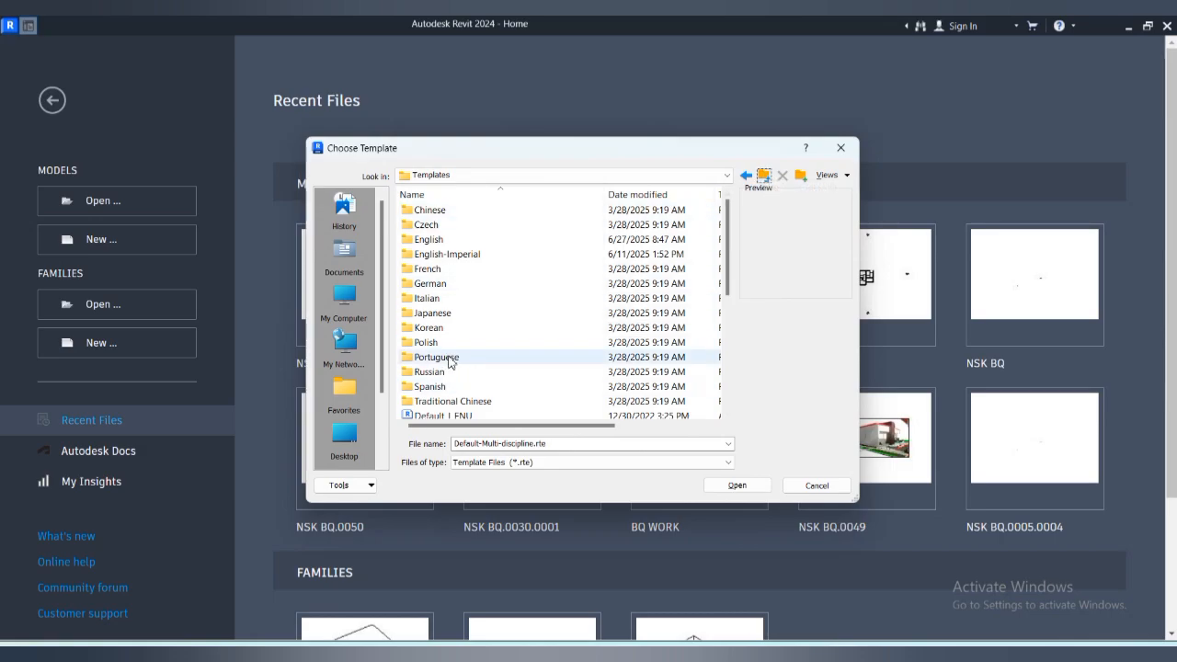
double_click(454, 244)
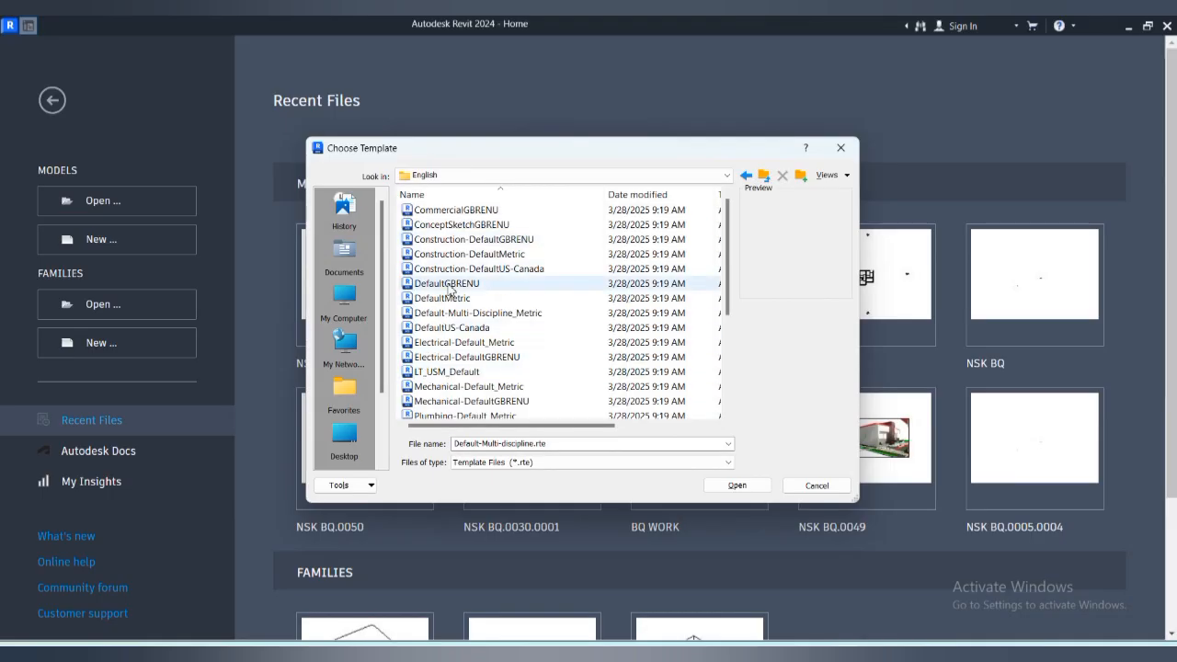
click(436, 299)
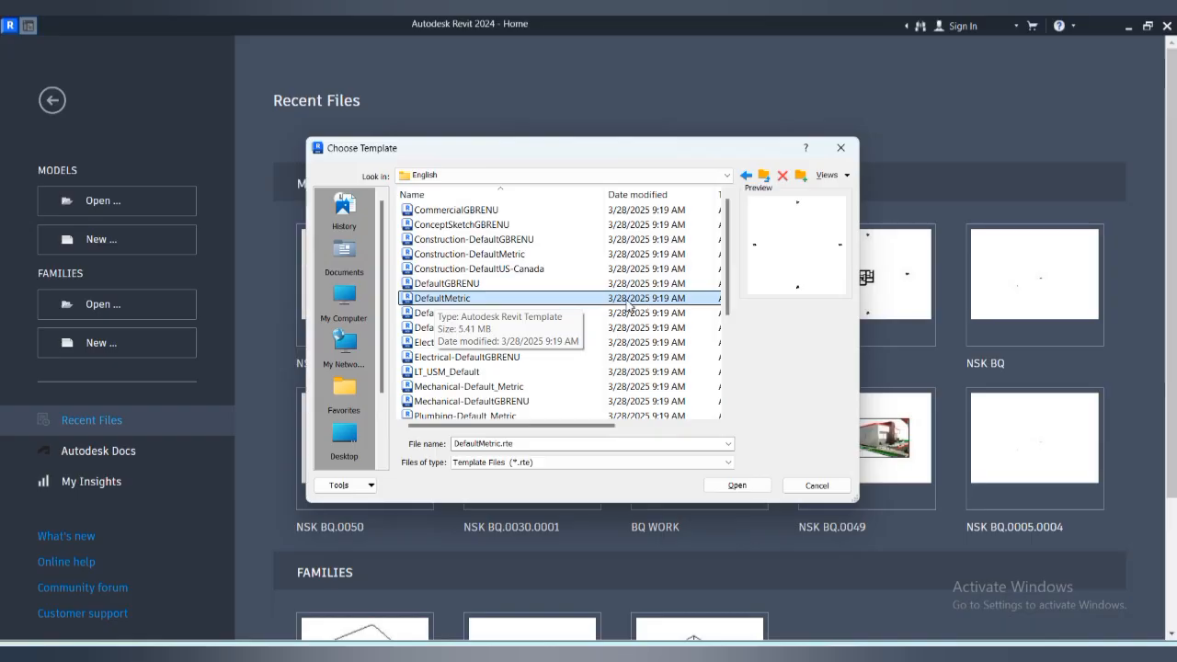
click(737, 486)
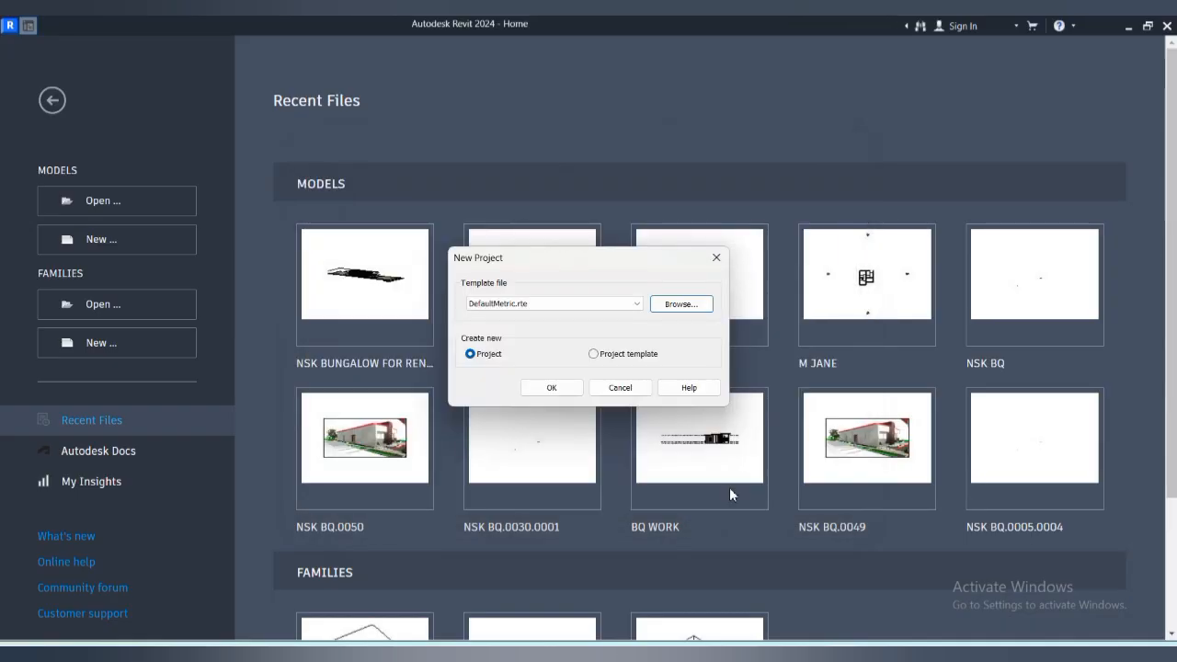
- Keep DefaultMetric.rte as the template and create the new project
click(563, 297)
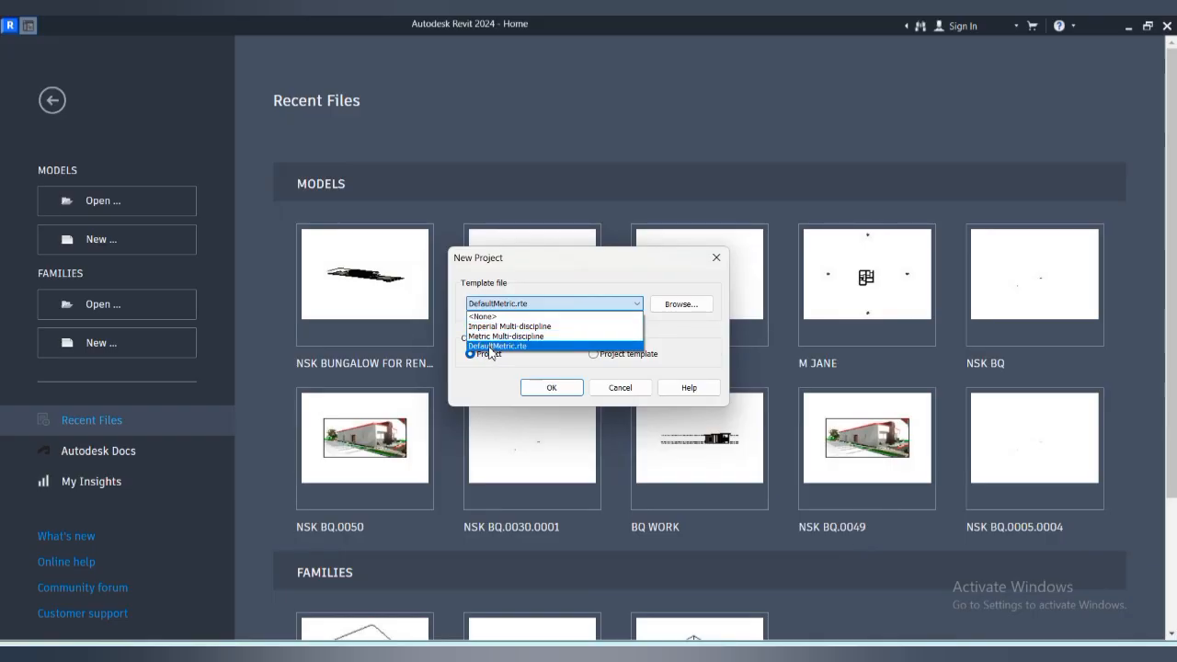
click(490, 347)
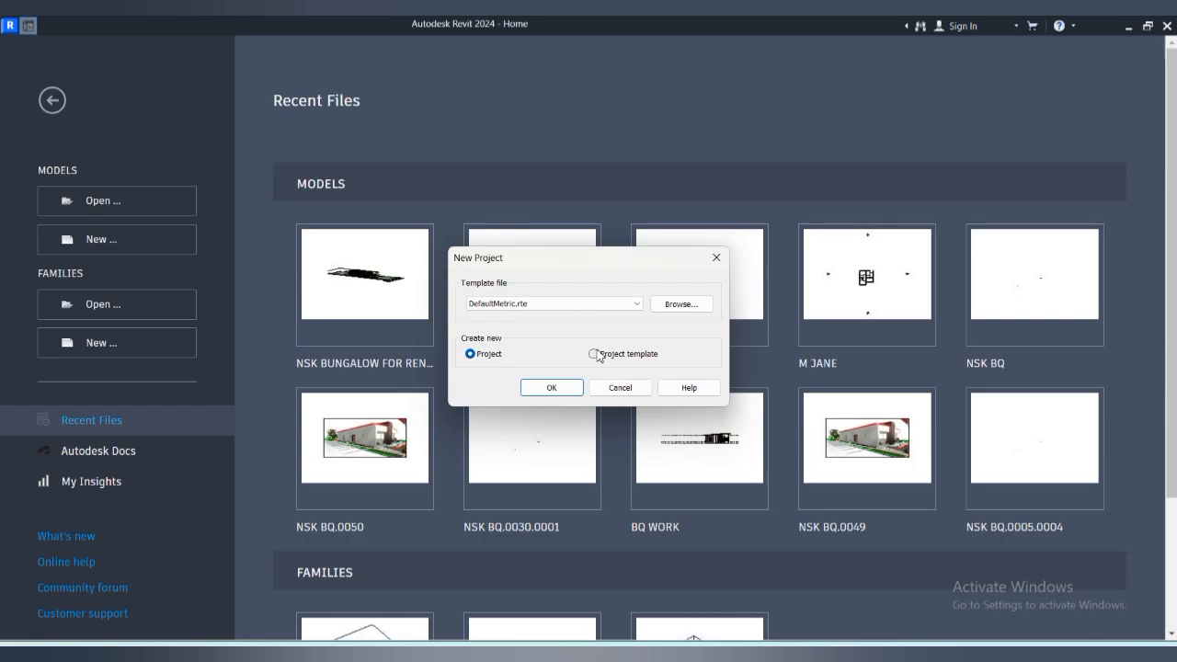
click(551, 388)
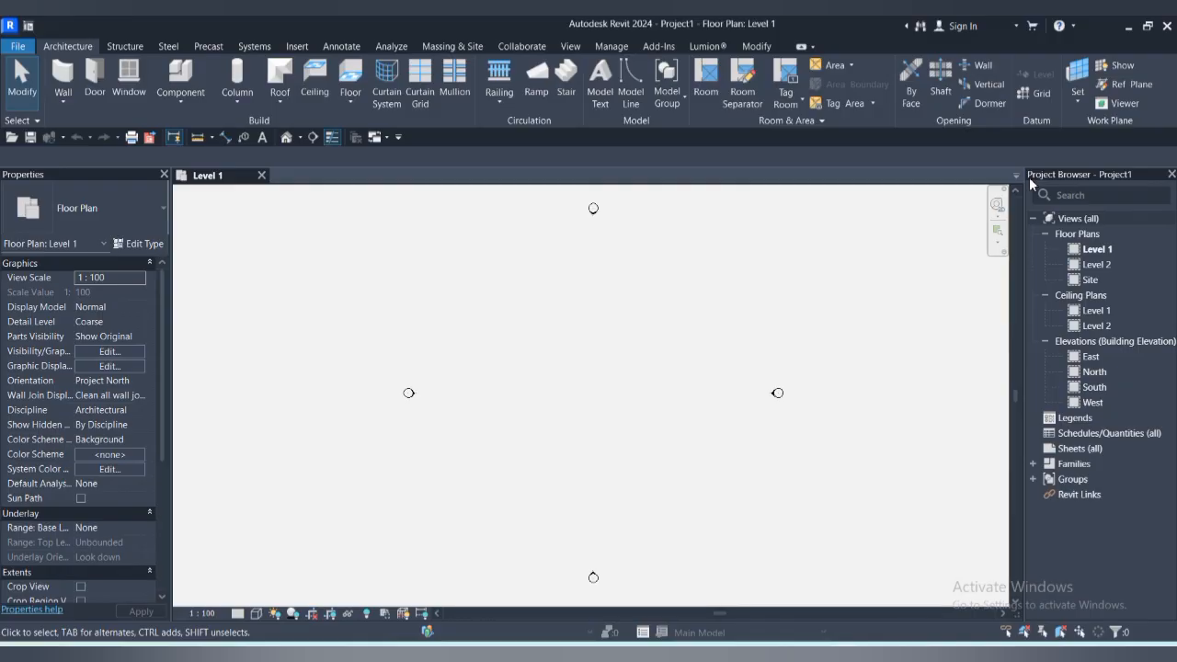
- Review the UI theme and canvas color settings in the program options, leaving them as they are
click(15, 44)
scroll(221, 368, down, 1)
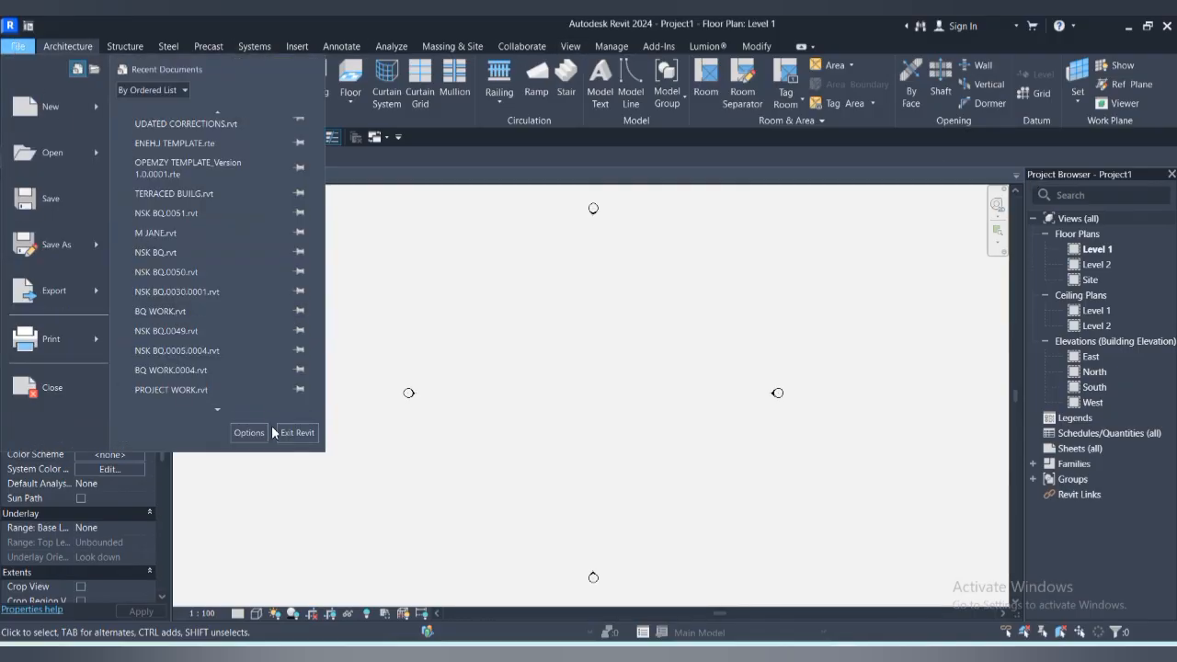
click(248, 431)
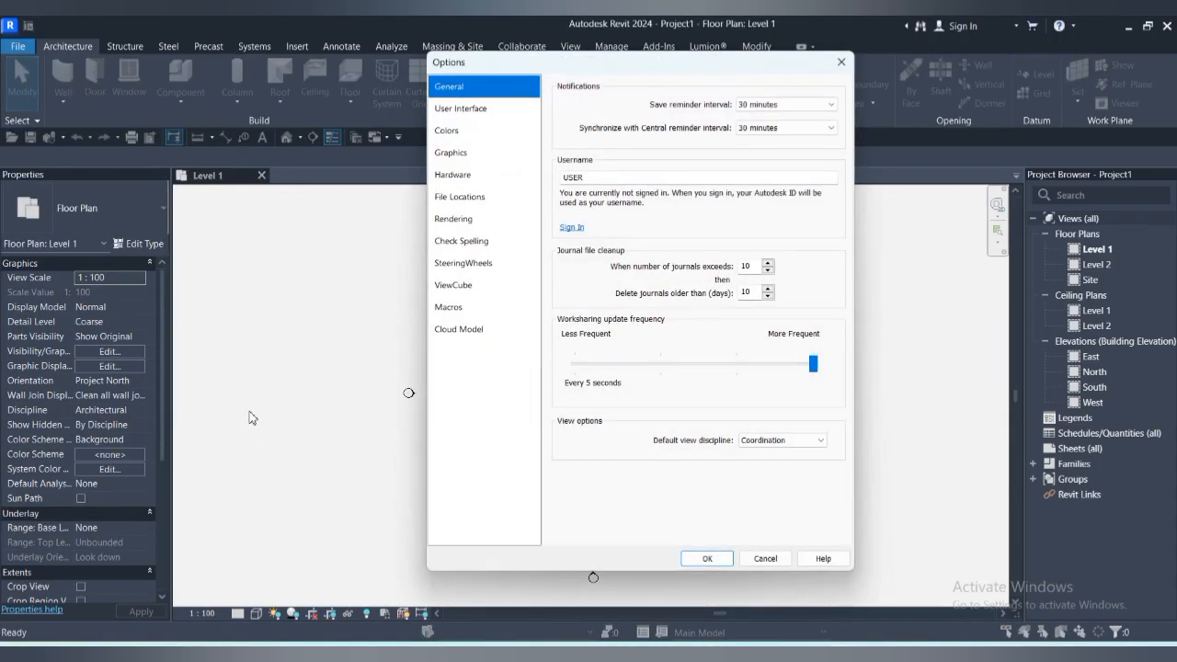
click(457, 136)
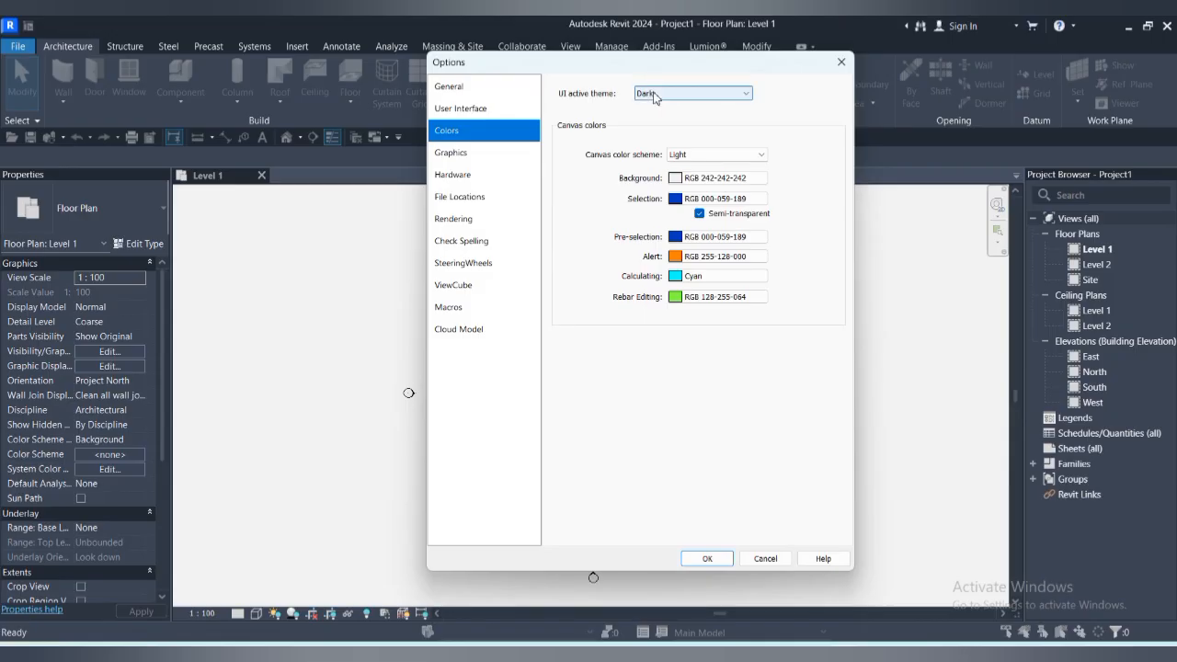
click(842, 61)
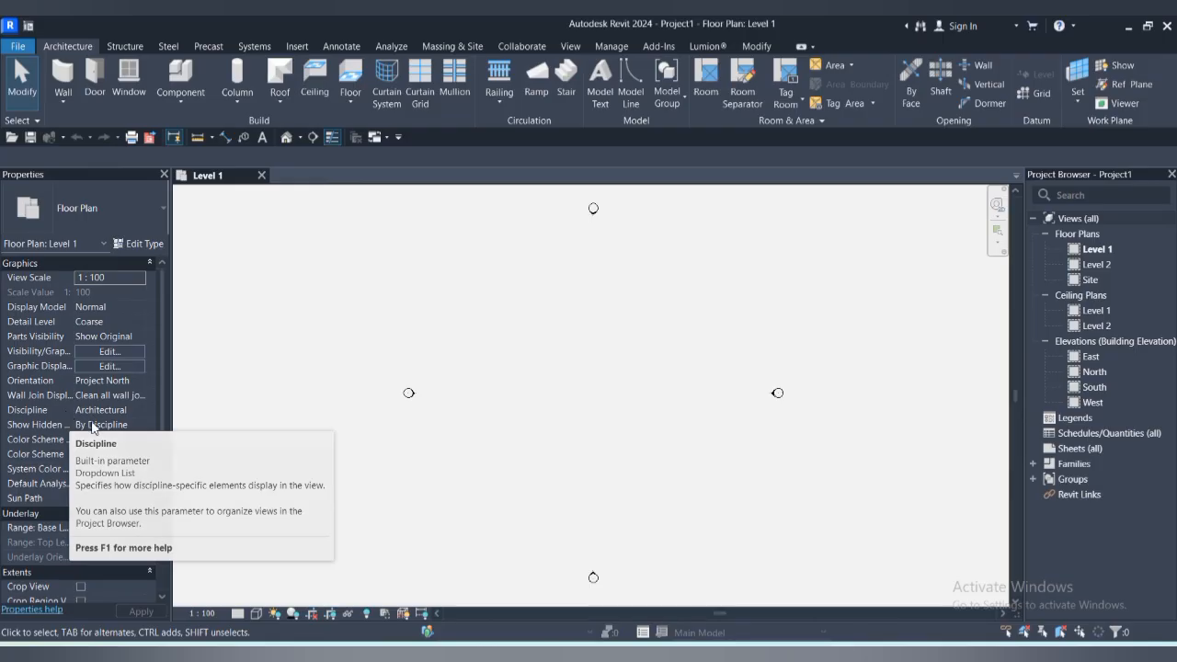
- Examine the properties of the Level 1 floor plan and of the west building elevation marker
click(141, 279)
click(141, 281)
click(132, 614)
click(411, 394)
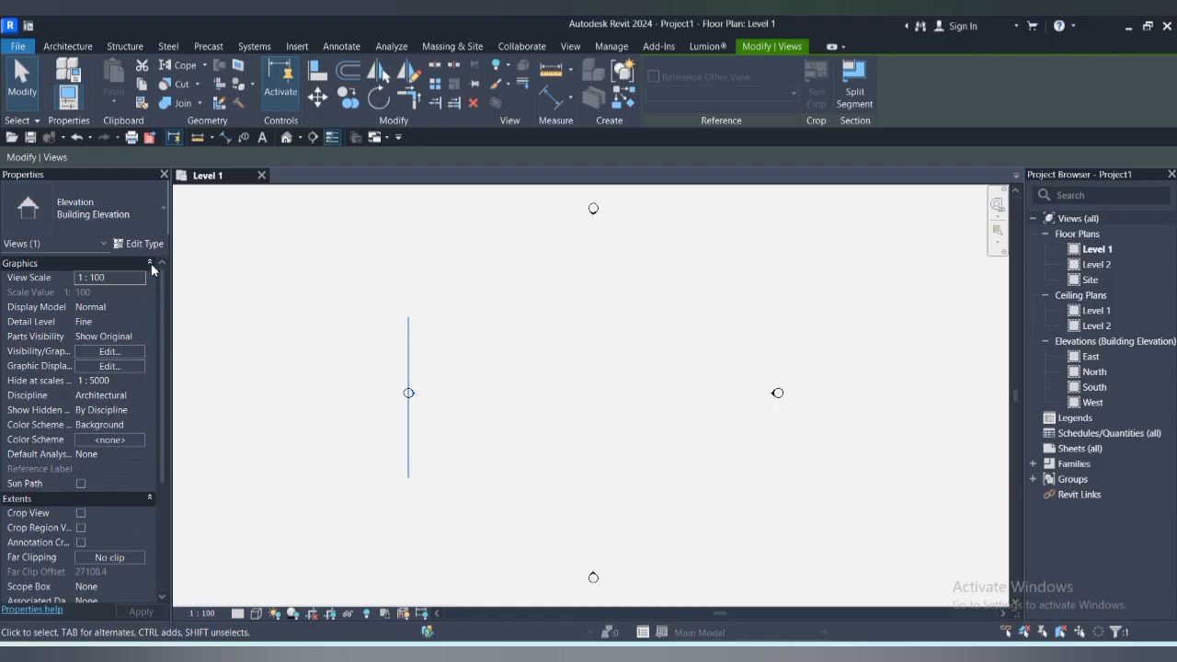
click(359, 369)
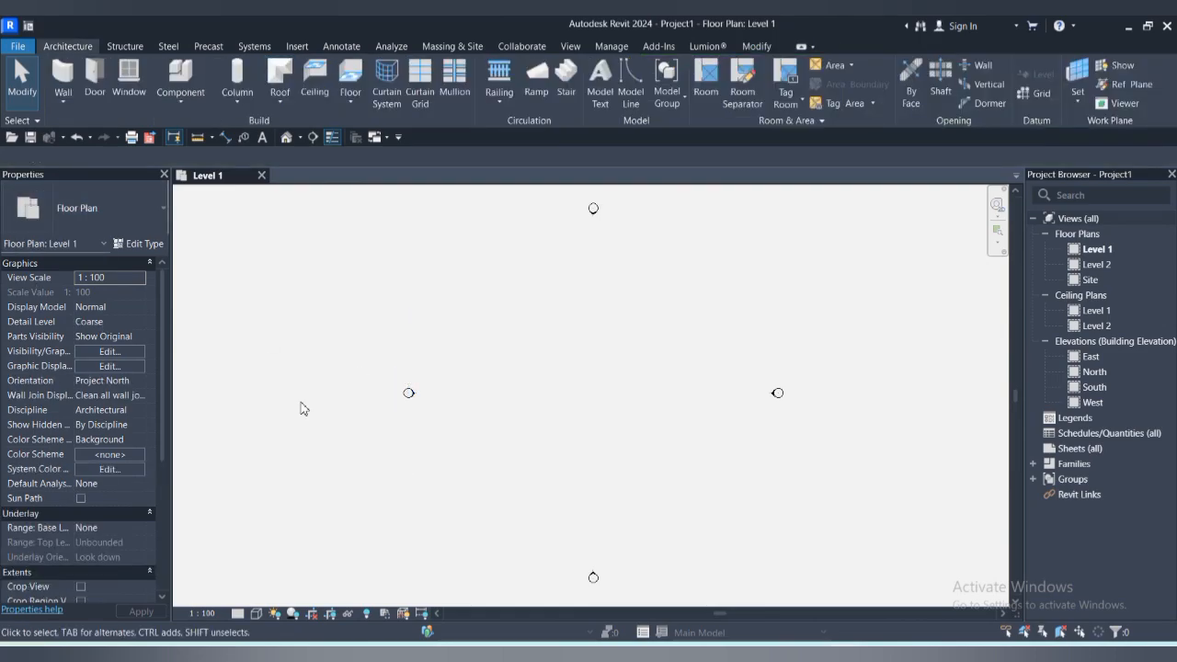
click(412, 398)
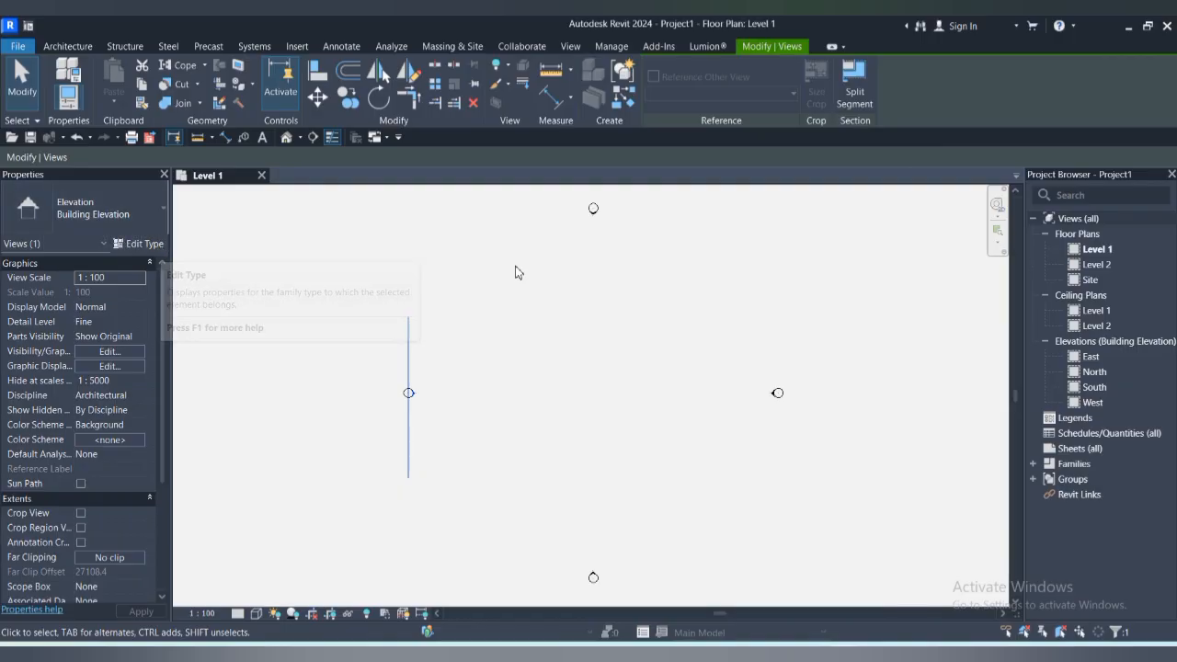
click(510, 362)
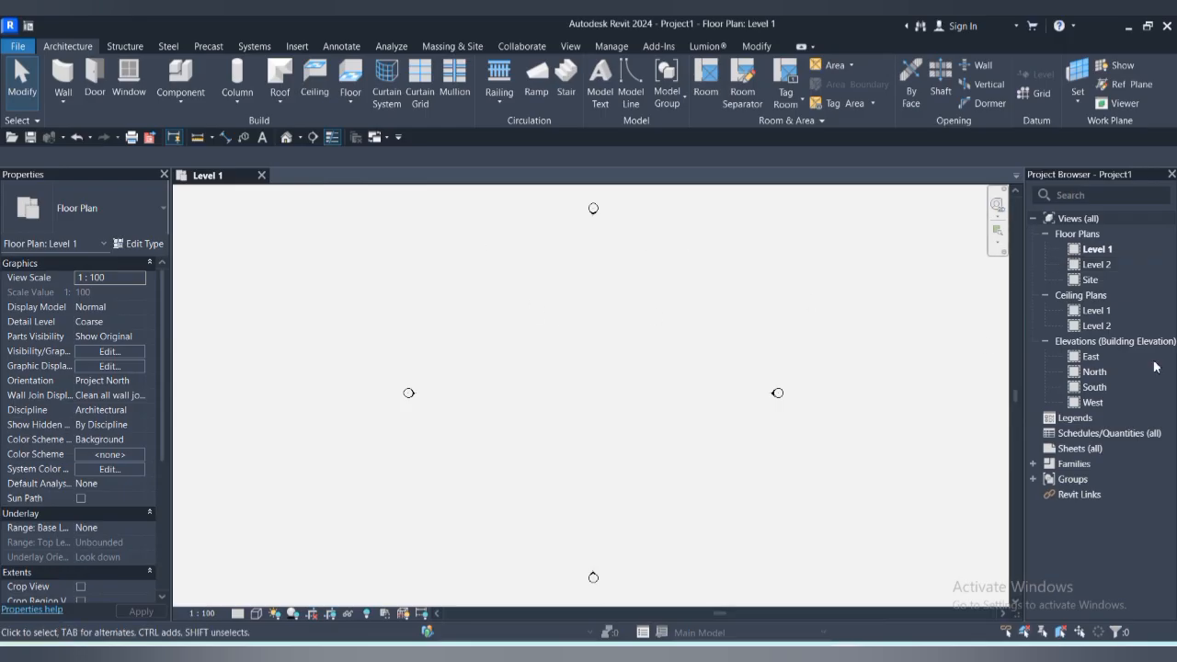
- Open the South building elevation view
double_click(1123, 386)
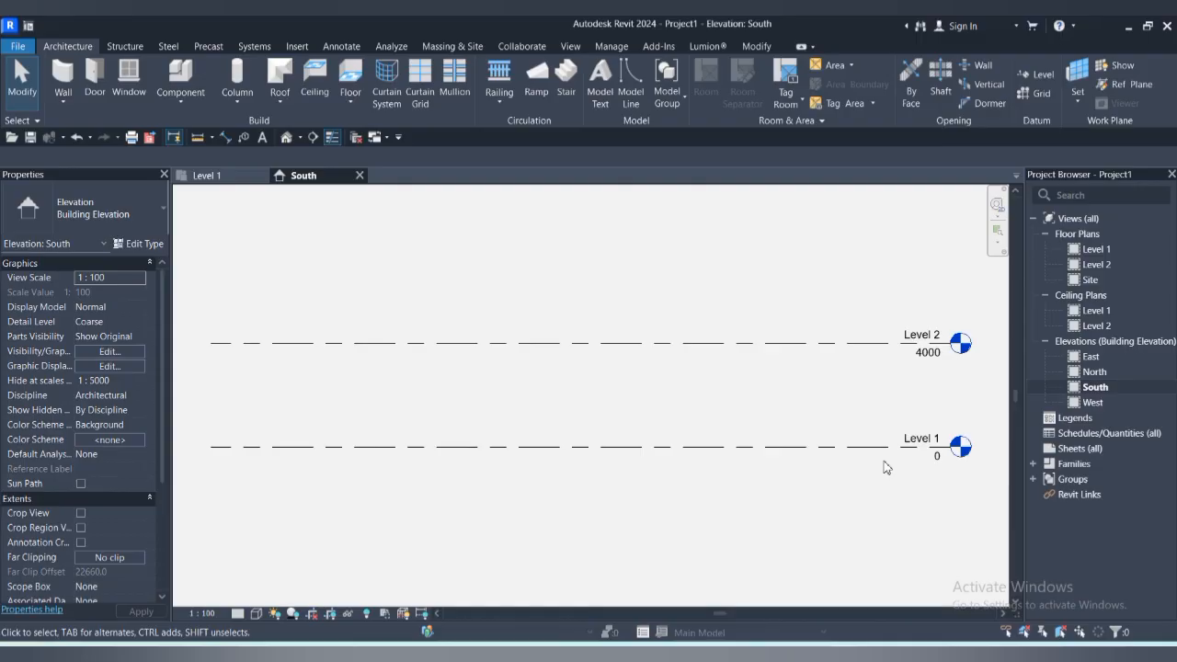
- Try deleting Level 2 together with its plan views, and undo the deletion
click(851, 350)
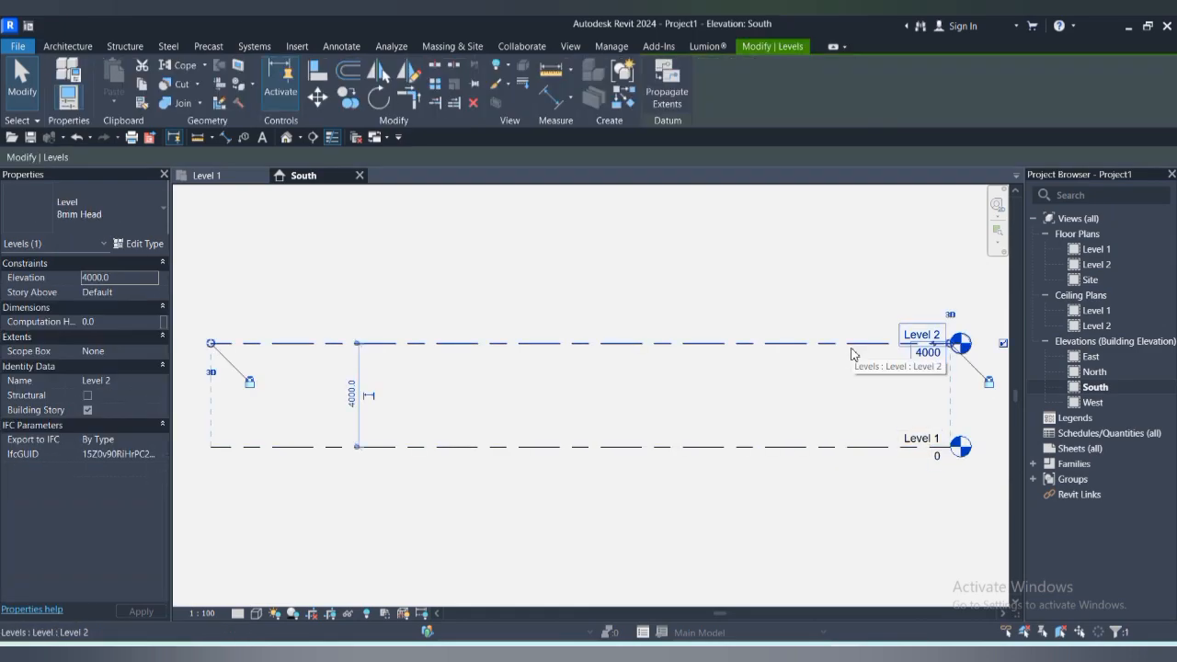
key(Delete)
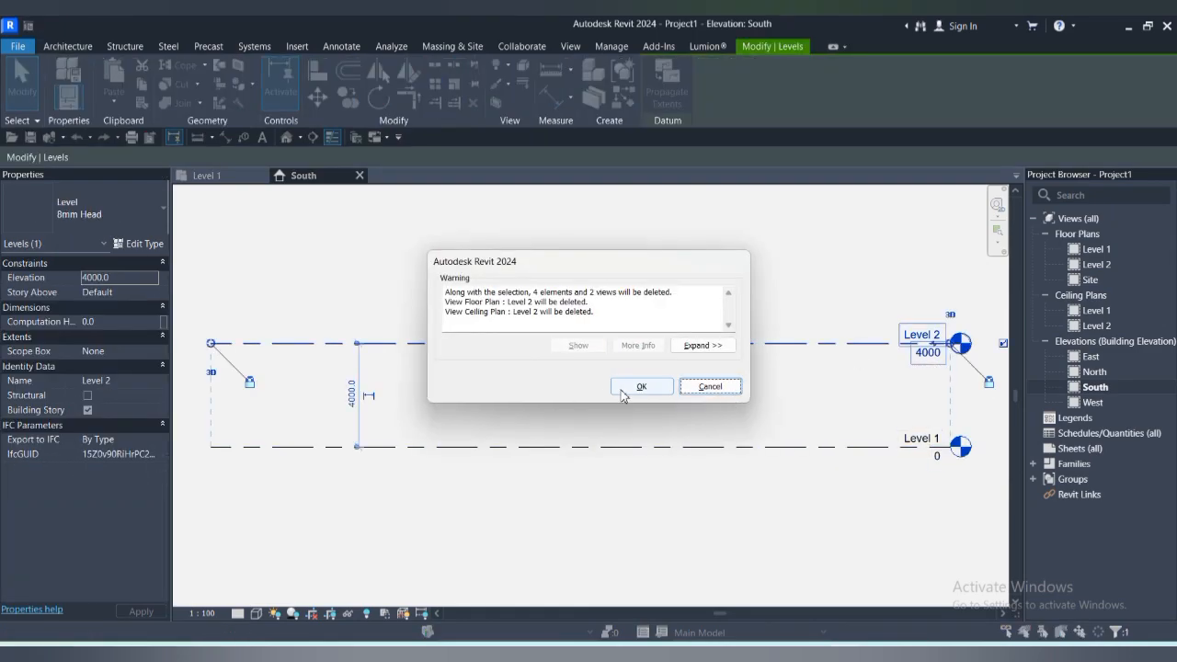
click(641, 387)
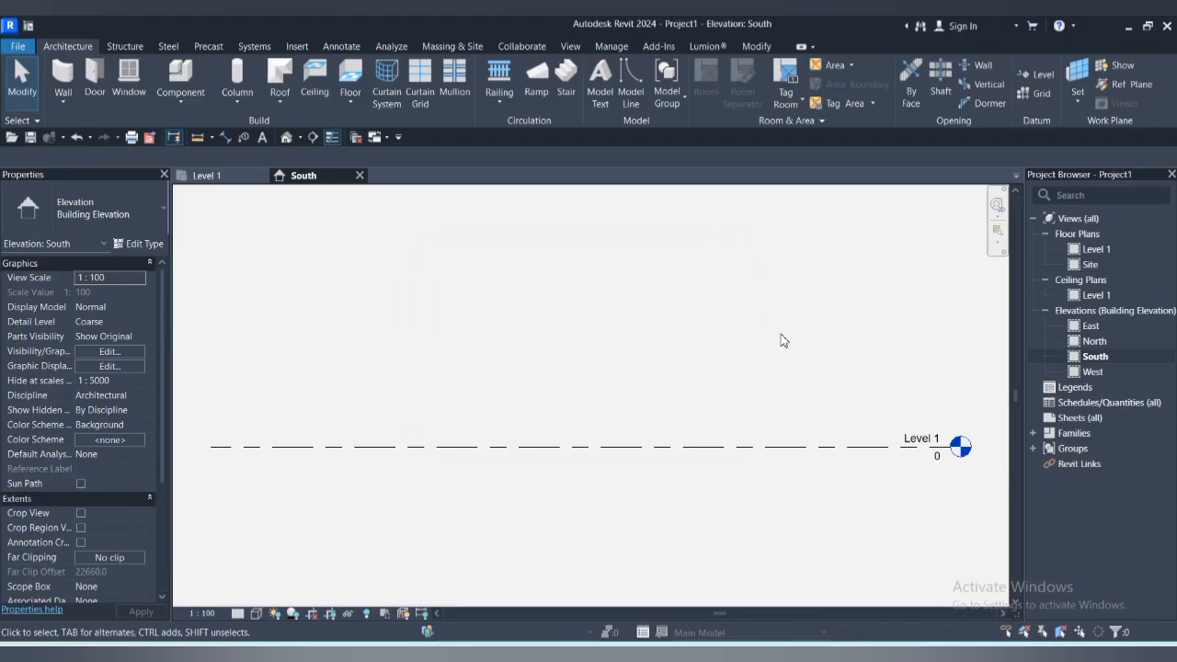
key(ctrl+z)
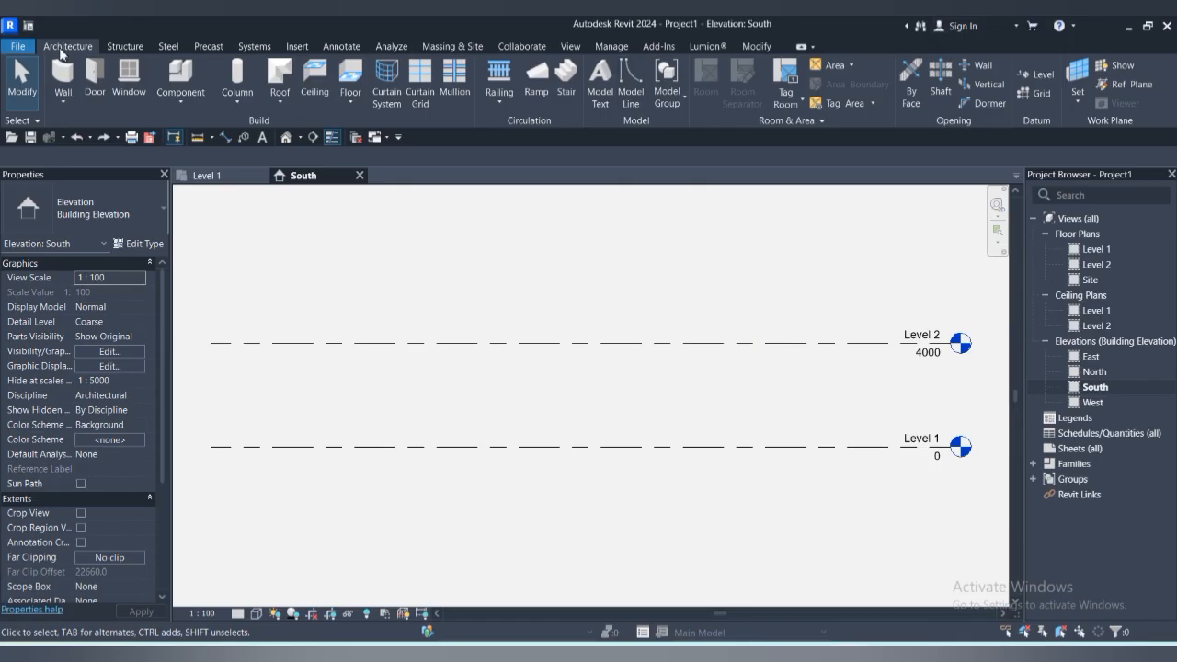
- Draw a third level above Level 2 at elevation 7400, with both ends aligned to the existing levels
click(1050, 77)
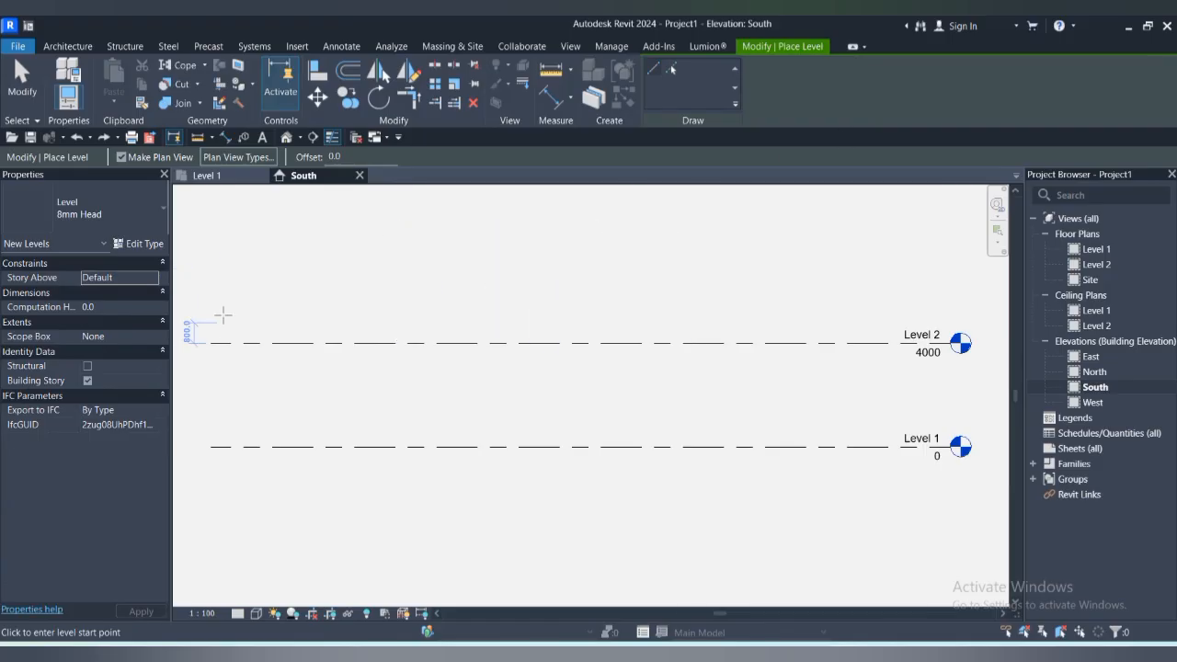
click(210, 255)
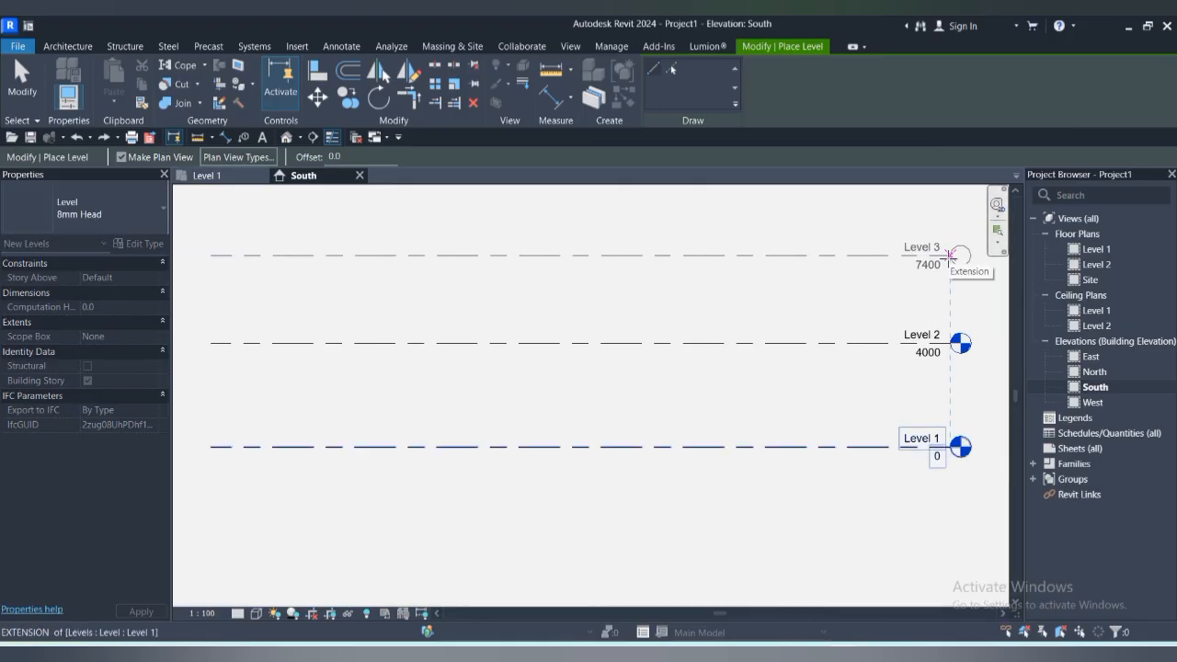
click(950, 255)
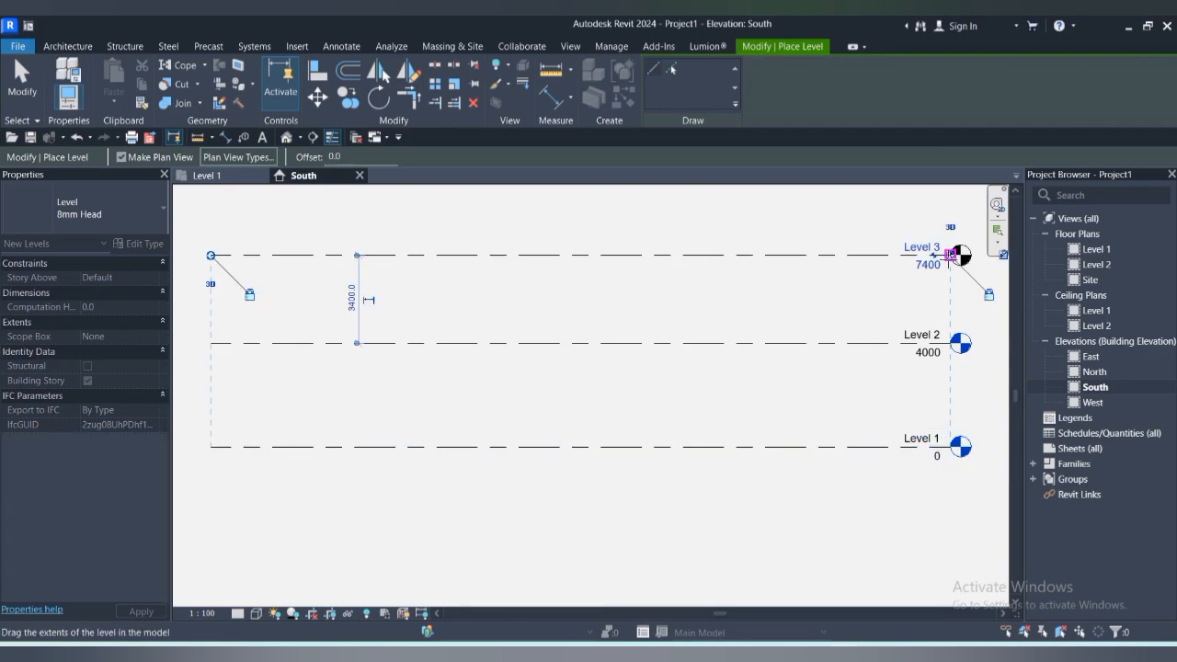
key(Escape)
key(Escape)
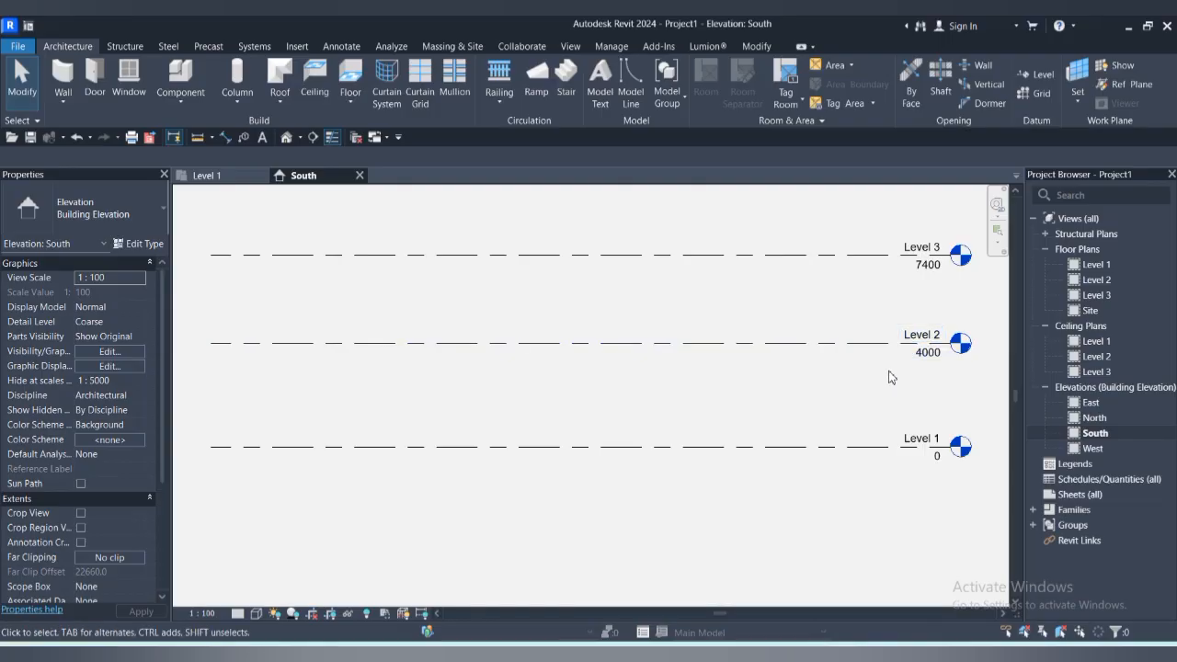
- Set the elevation of Level 2 to 3 m
click(920, 361)
click(924, 354)
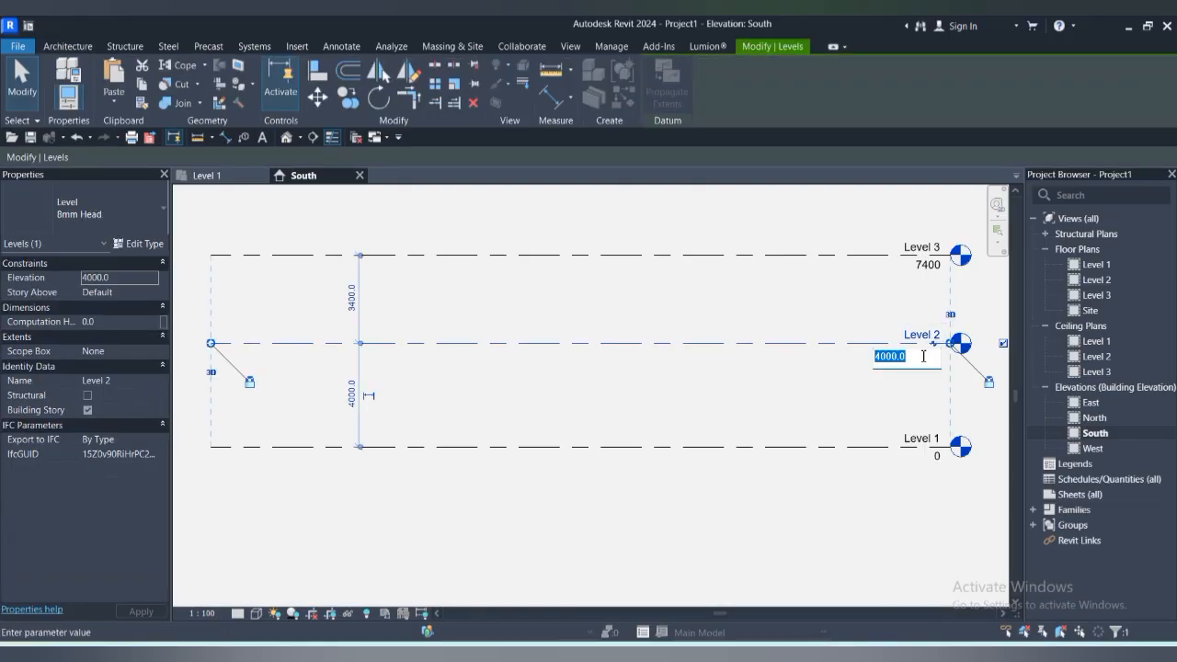
click(843, 430)
click(934, 362)
key(BackSpace)
text(3m)
key(Return)
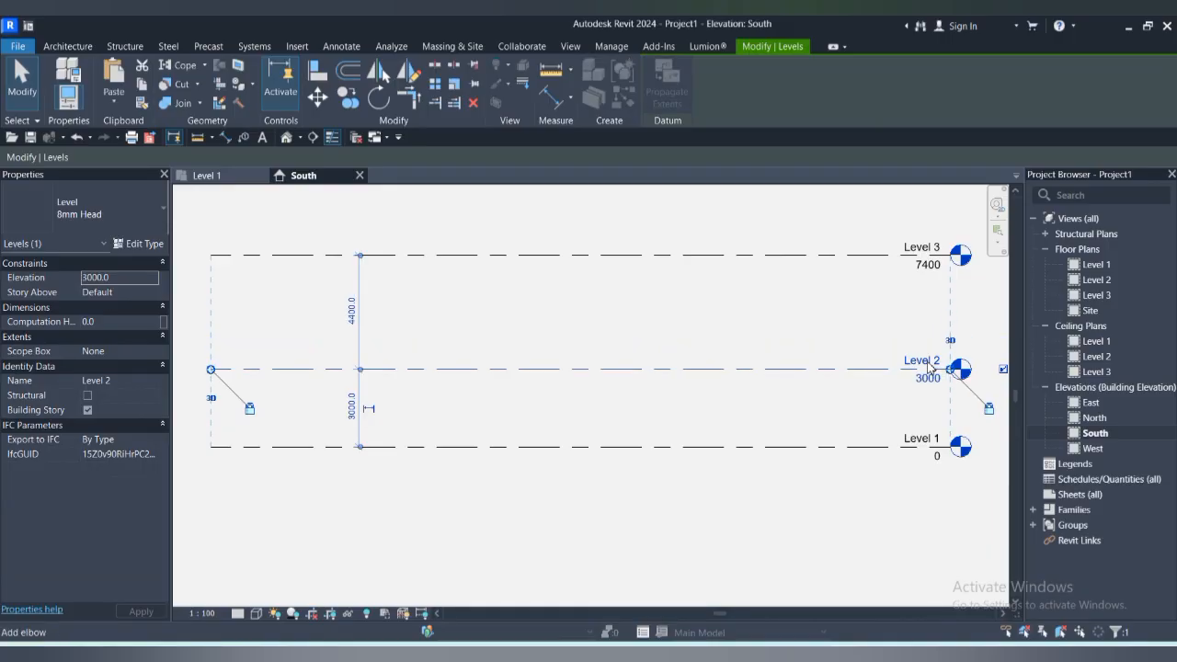
click(878, 395)
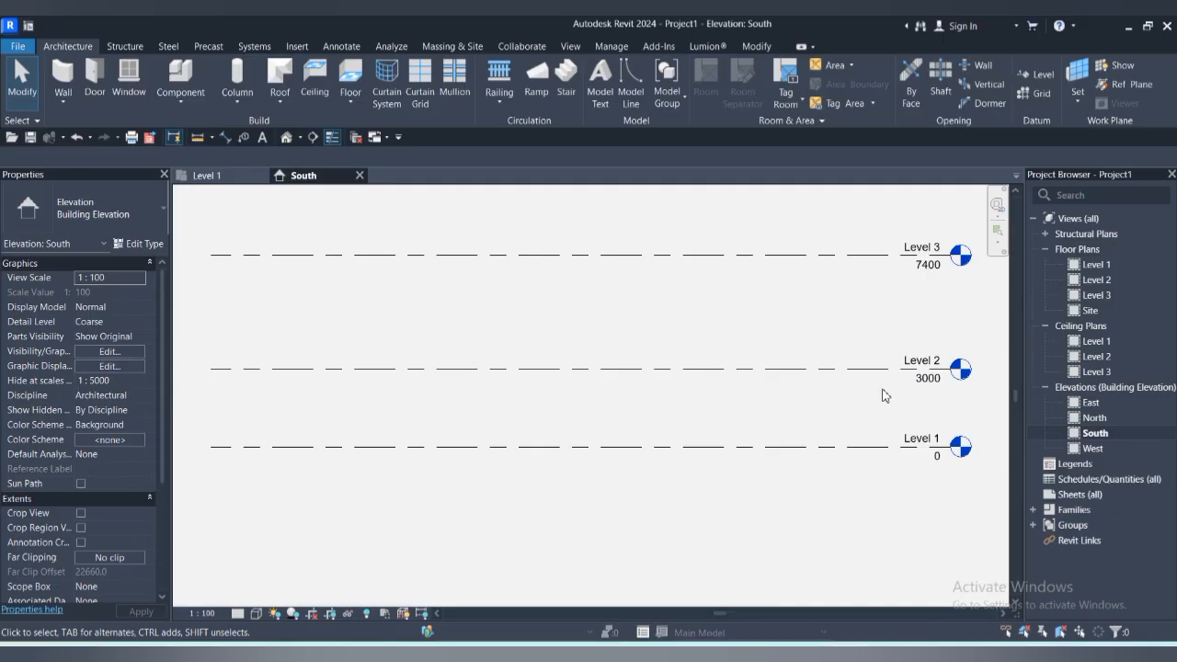
- Set the elevation of Level 3 to 5000
click(918, 275)
click(924, 266)
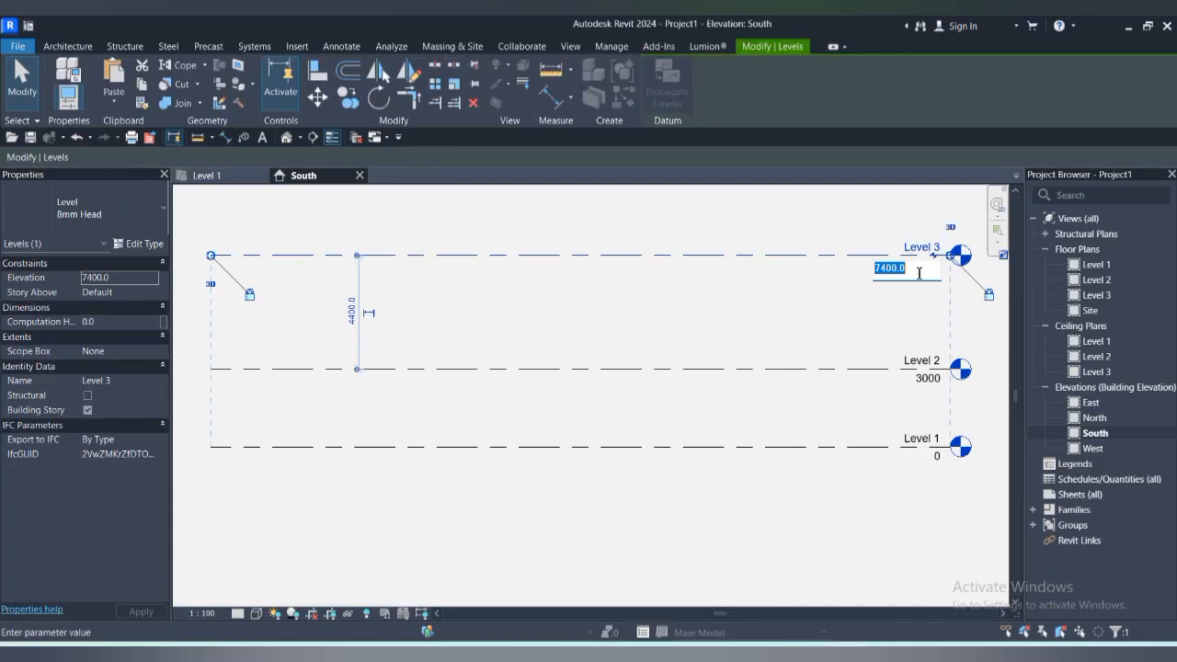
key(BackSpace)
text(5)
text(000)
key(Return)
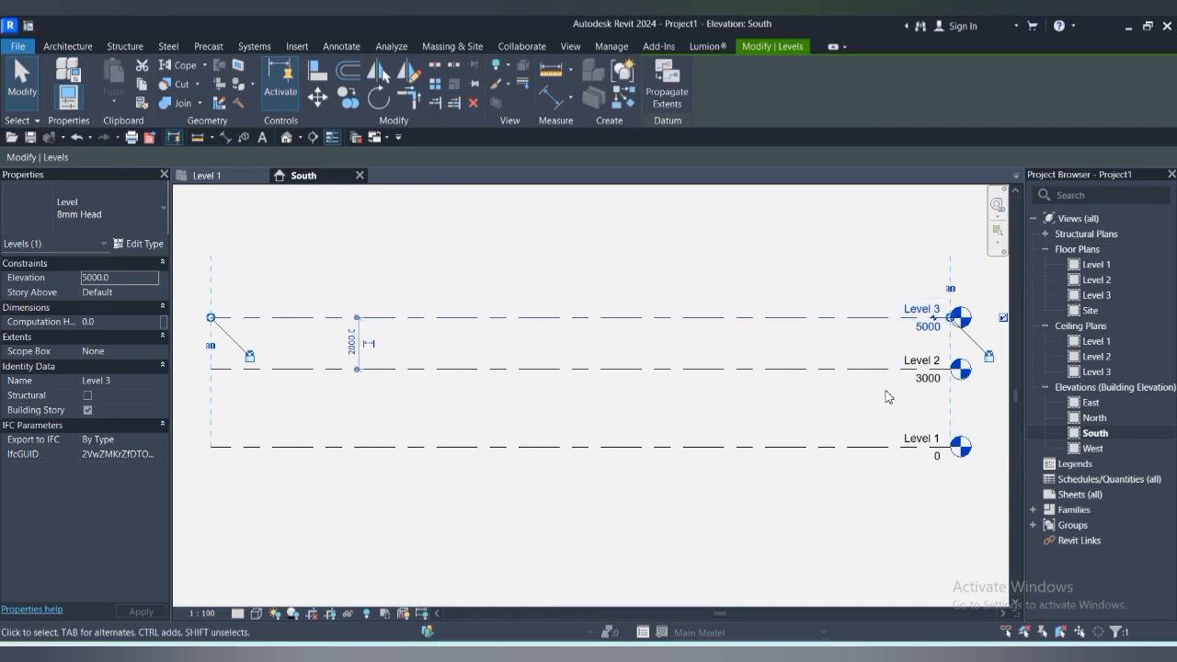
click(888, 397)
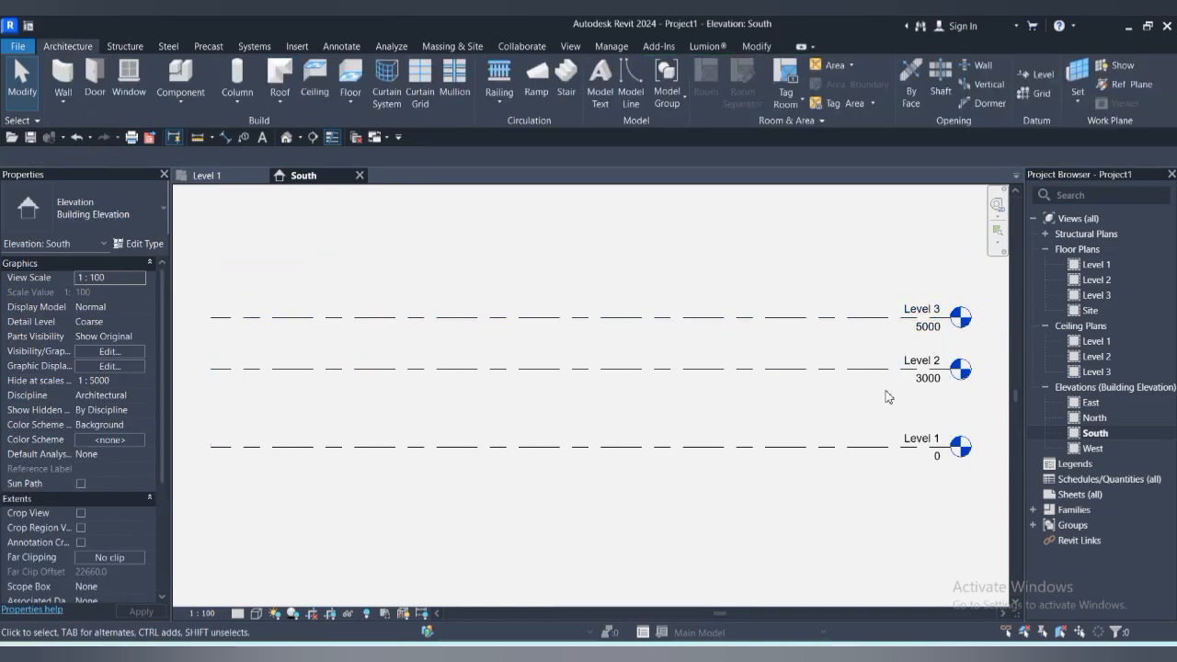
- Rename Level 1 as NGL and have its corresponding plan views renamed as well
click(930, 450)
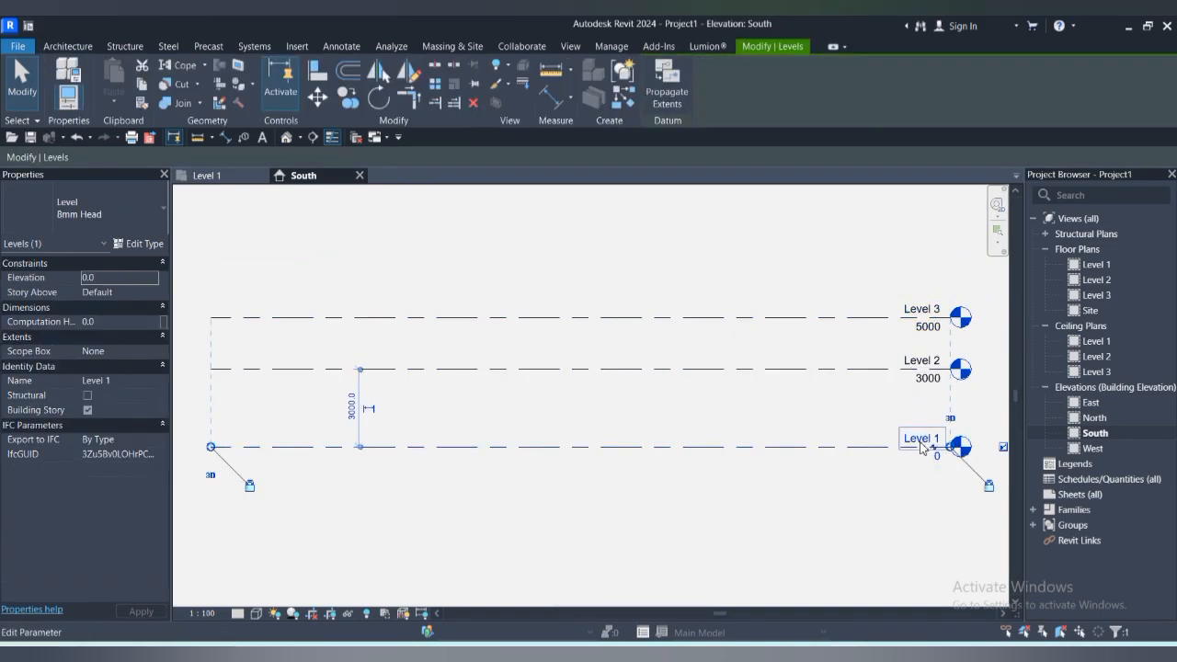
click(921, 441)
key(BackSpace)
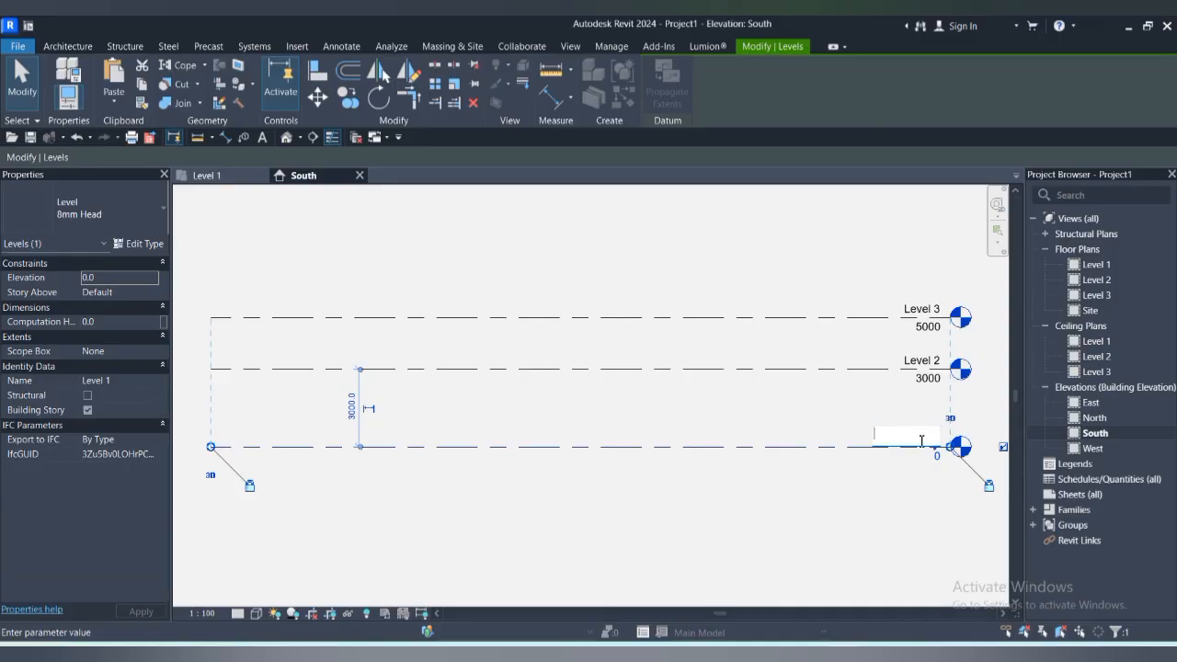
text(NGL)
key(Return)
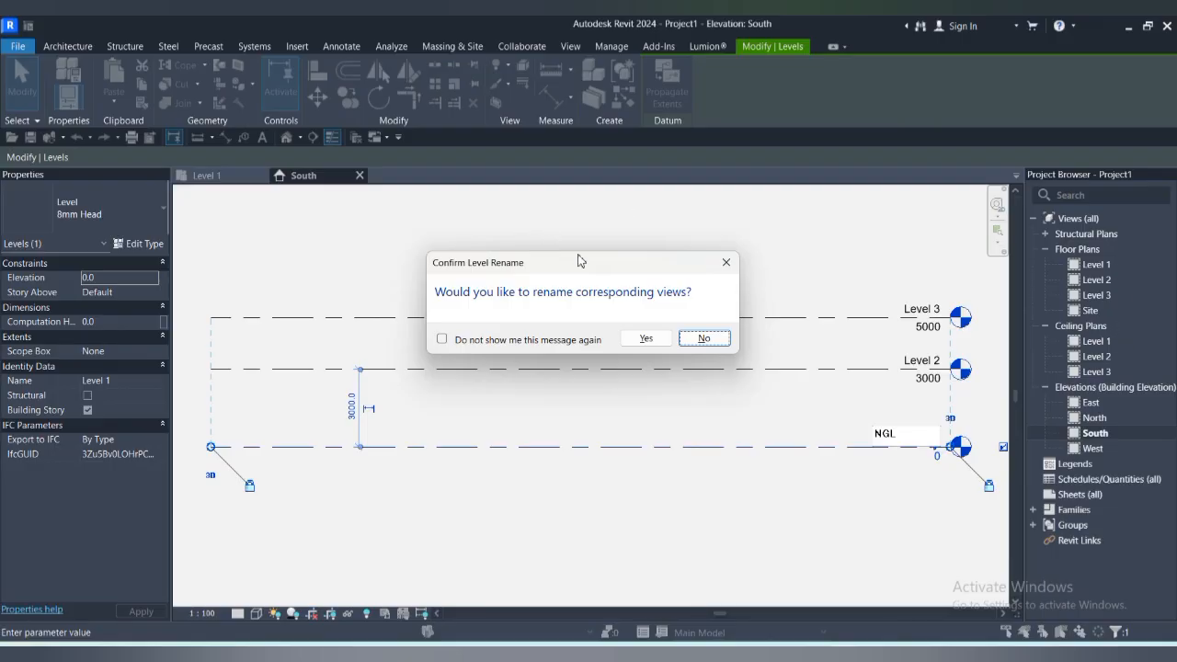
click(645, 339)
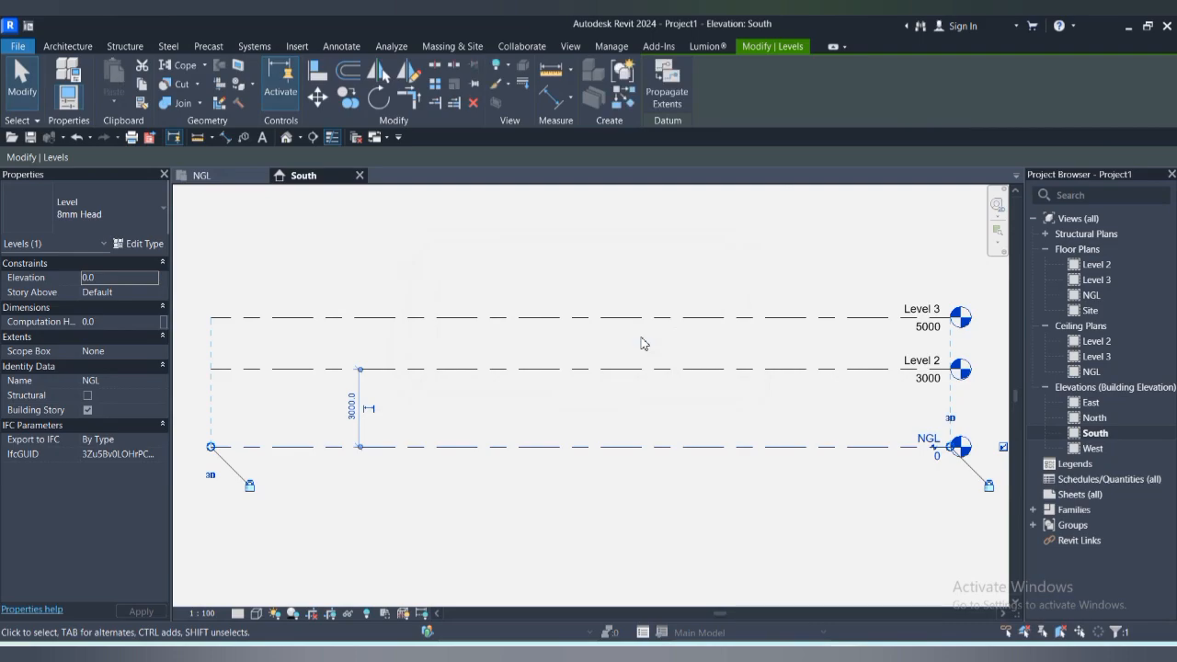
click(927, 496)
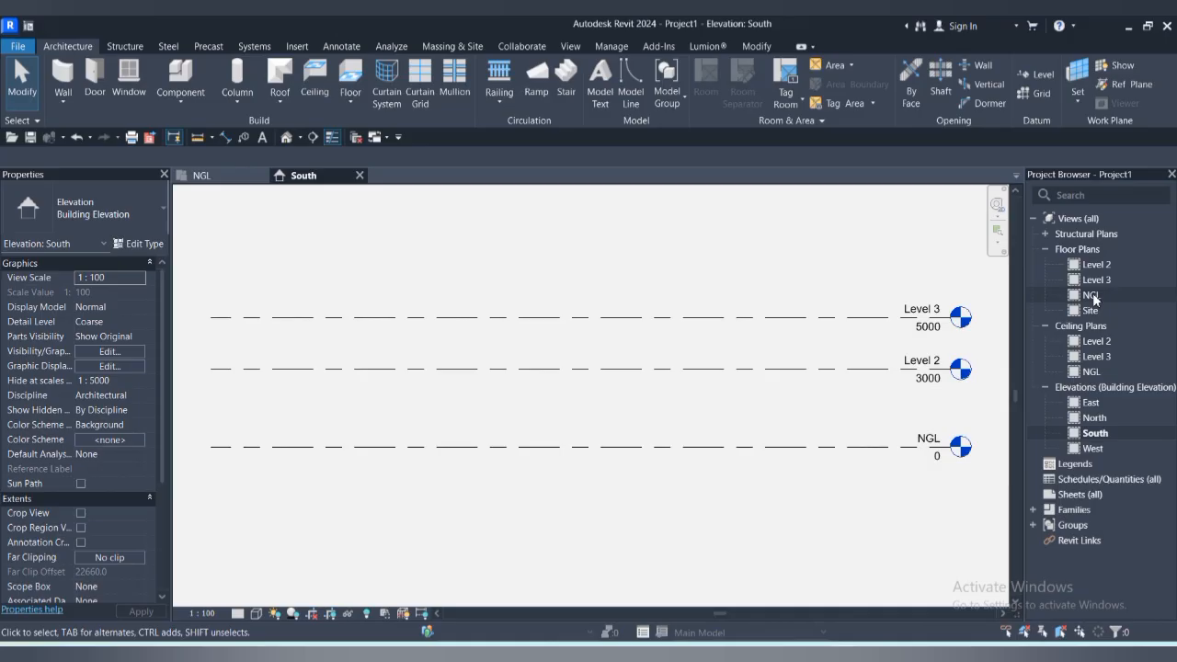
- Rename Level 2 as 1-GROUND LEVEL together with its corresponding views, and suppress the rename confirmation for future renames
click(920, 361)
click(919, 361)
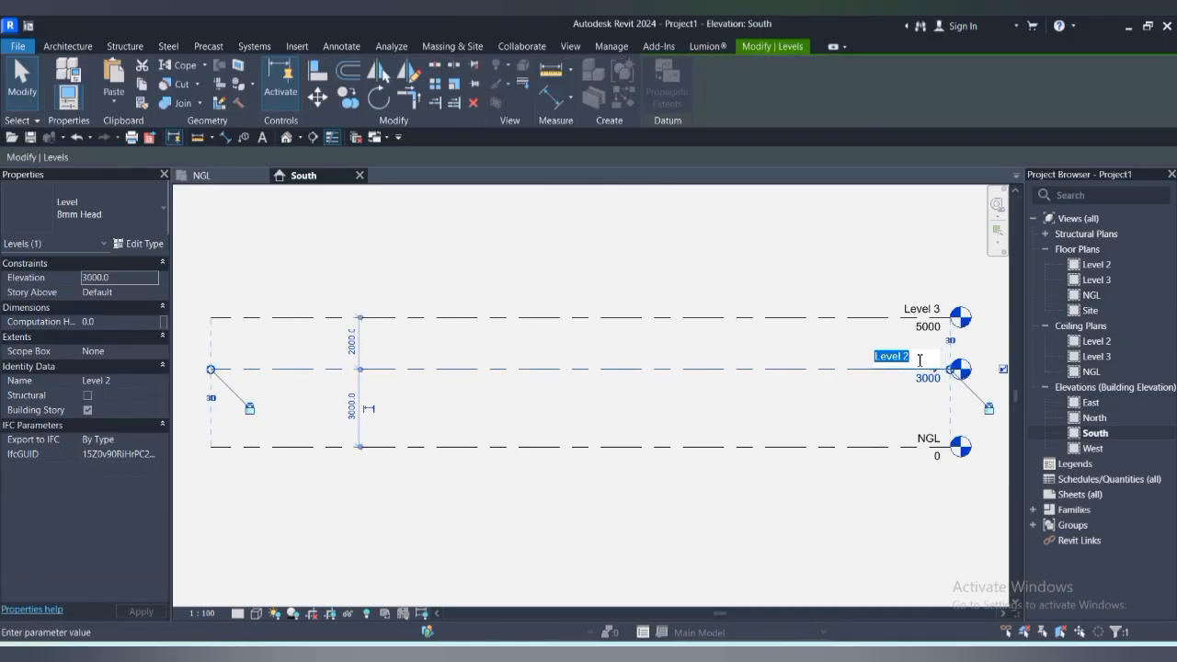
key(BackSpace)
text(GRO)
key(BackSpace)
key(BackSpace)
key(BackSpace)
text(1)
text(-GROUN)
text(D)
text( LEVEL)
key(Return)
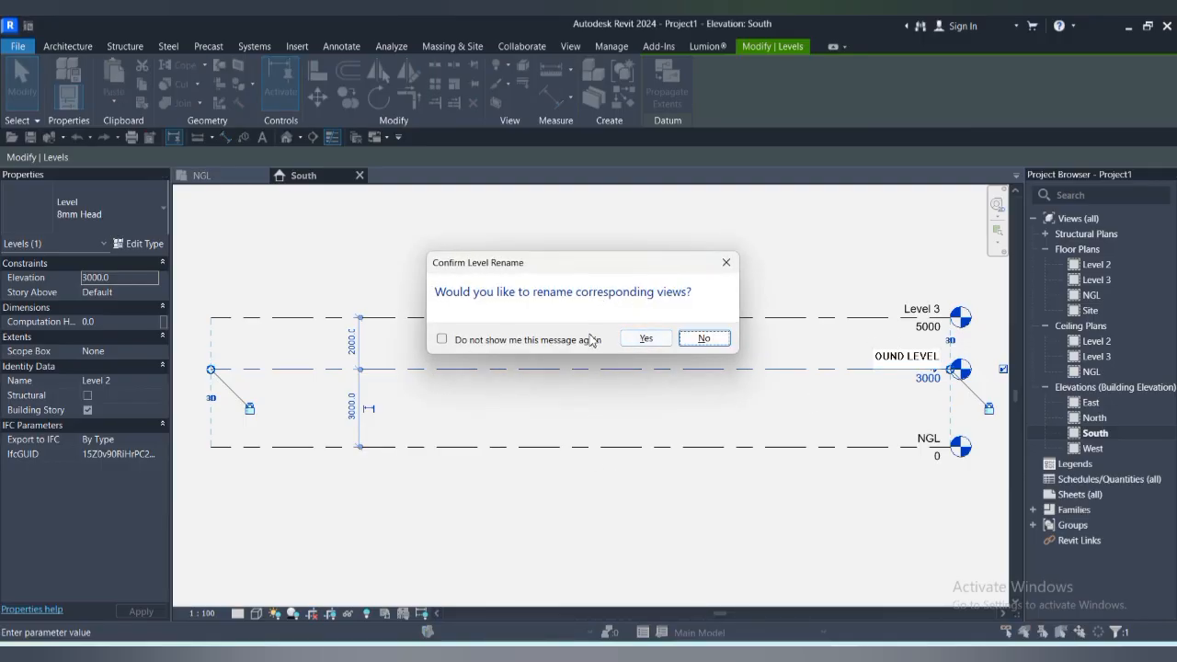
click(442, 339)
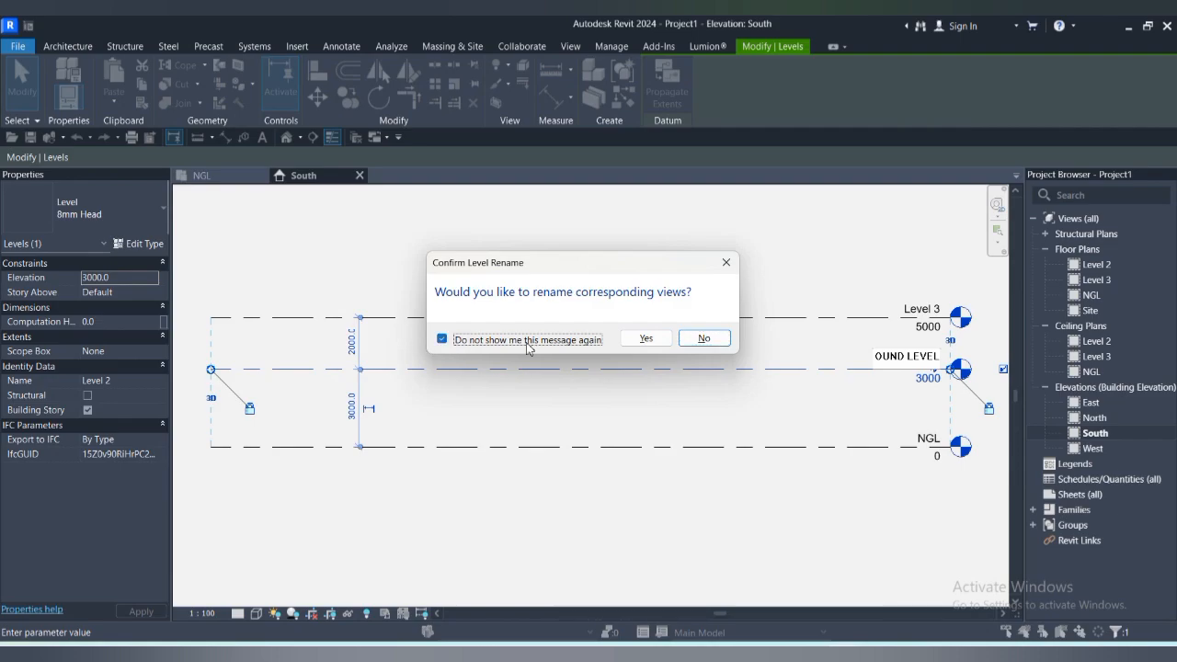
click(647, 338)
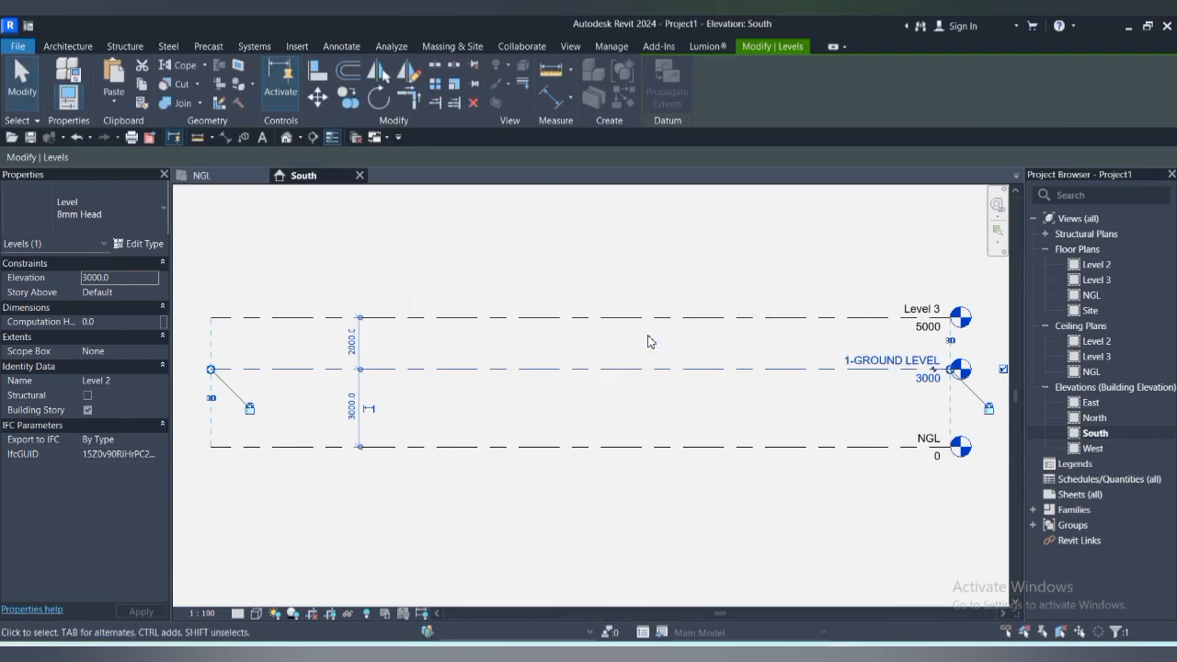
click(878, 290)
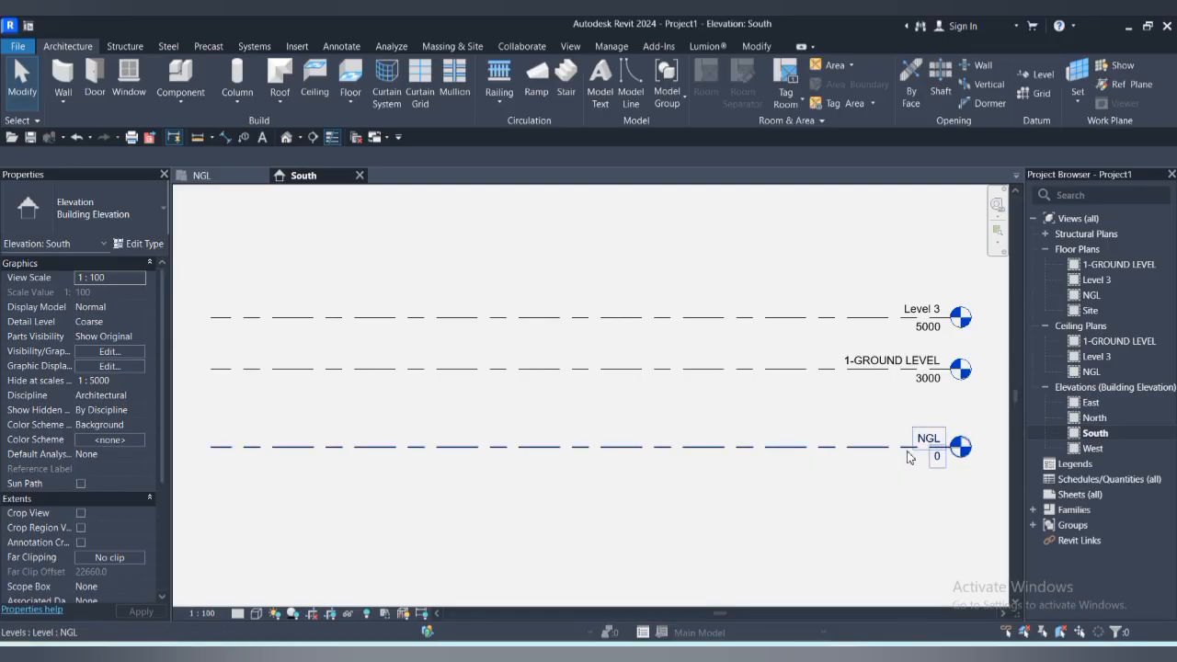
- Set the elevation of 1-GROUND LEVEL to 450
click(923, 379)
click(925, 383)
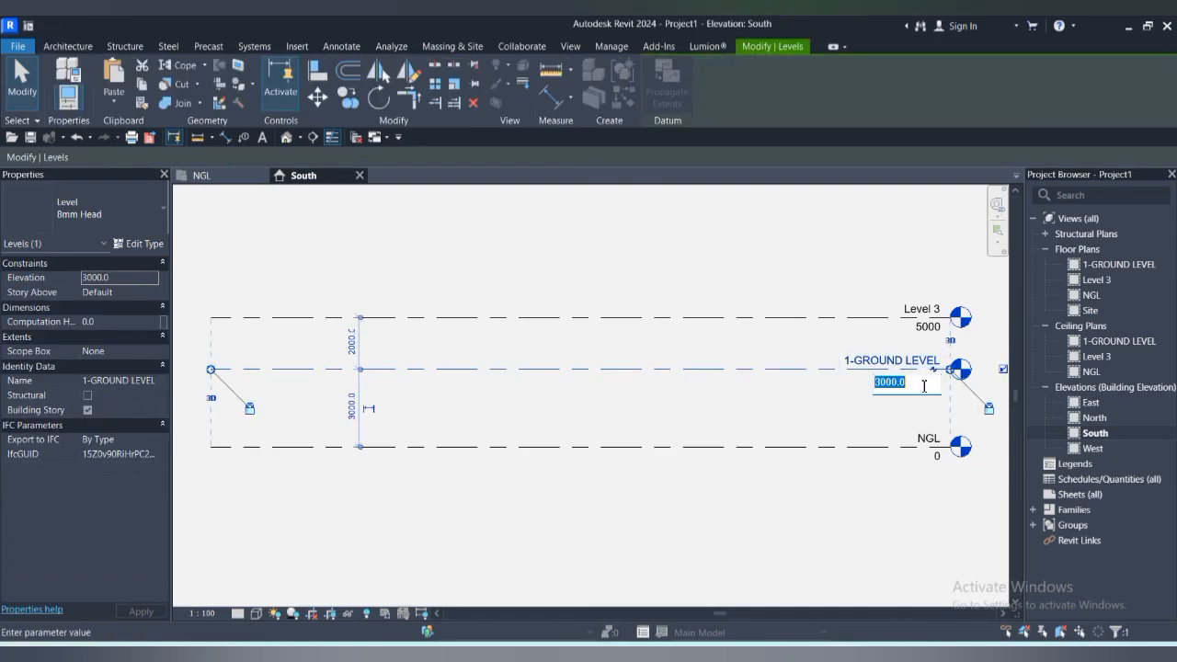
key(BackSpace)
text(450)
key(Return)
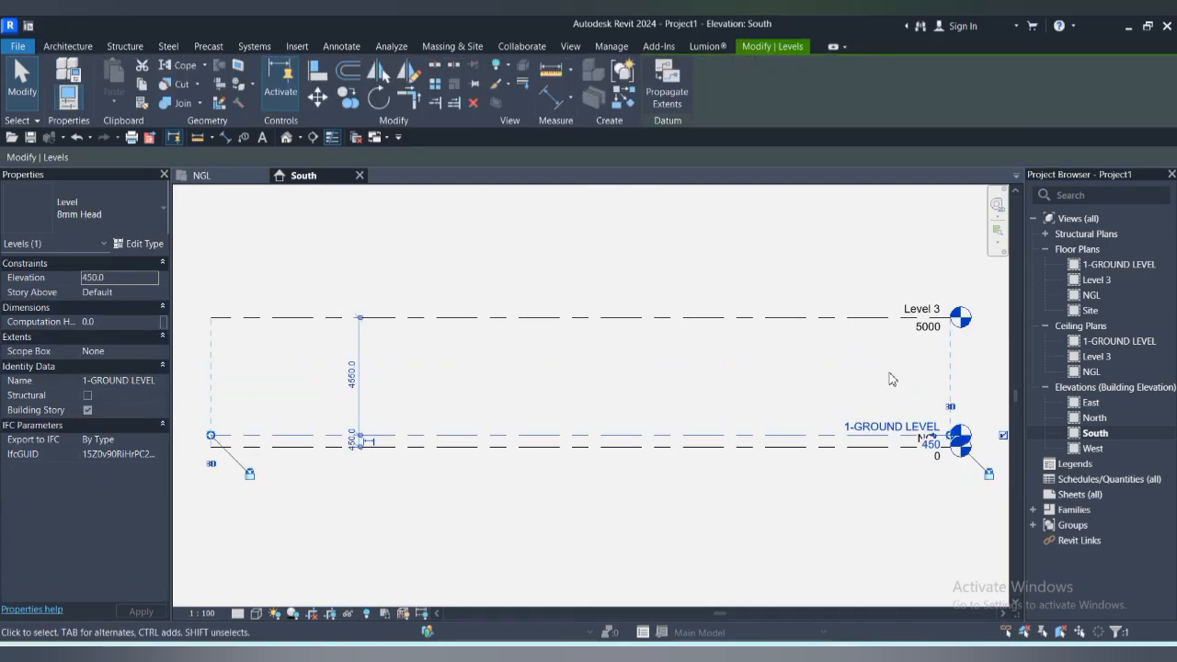
click(891, 379)
- Add an elbow to the NGL level line so its head is offset below the 1-GROUND LEVEL head
scroll(940, 447, up, 4)
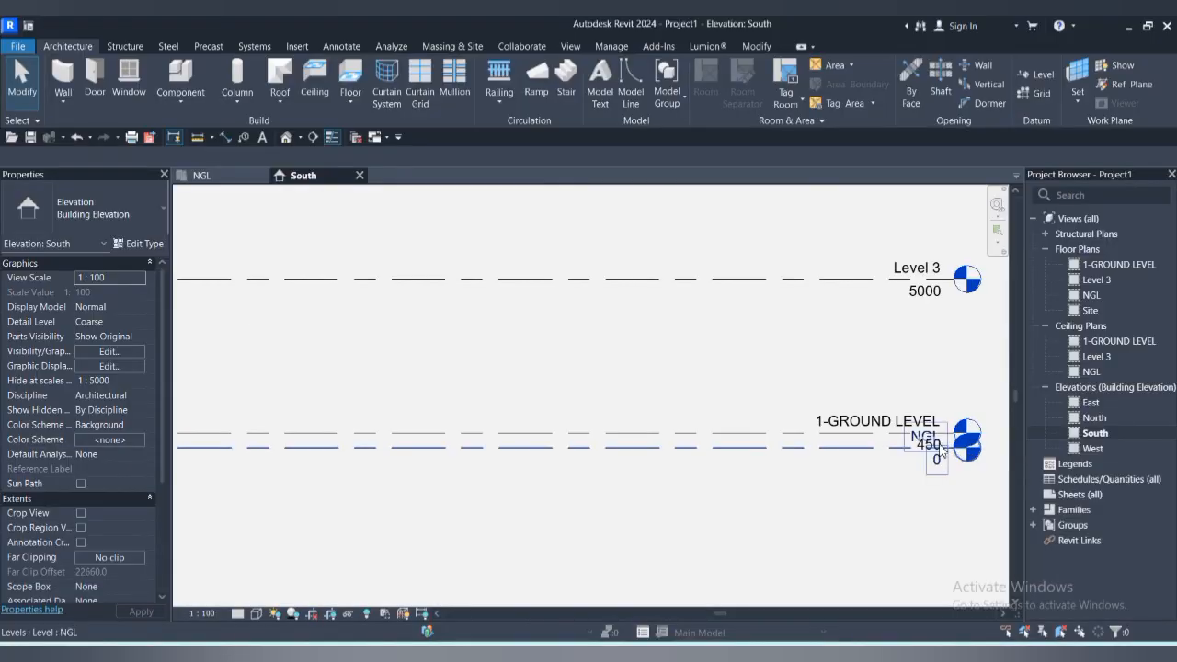
scroll(940, 447, up, 1)
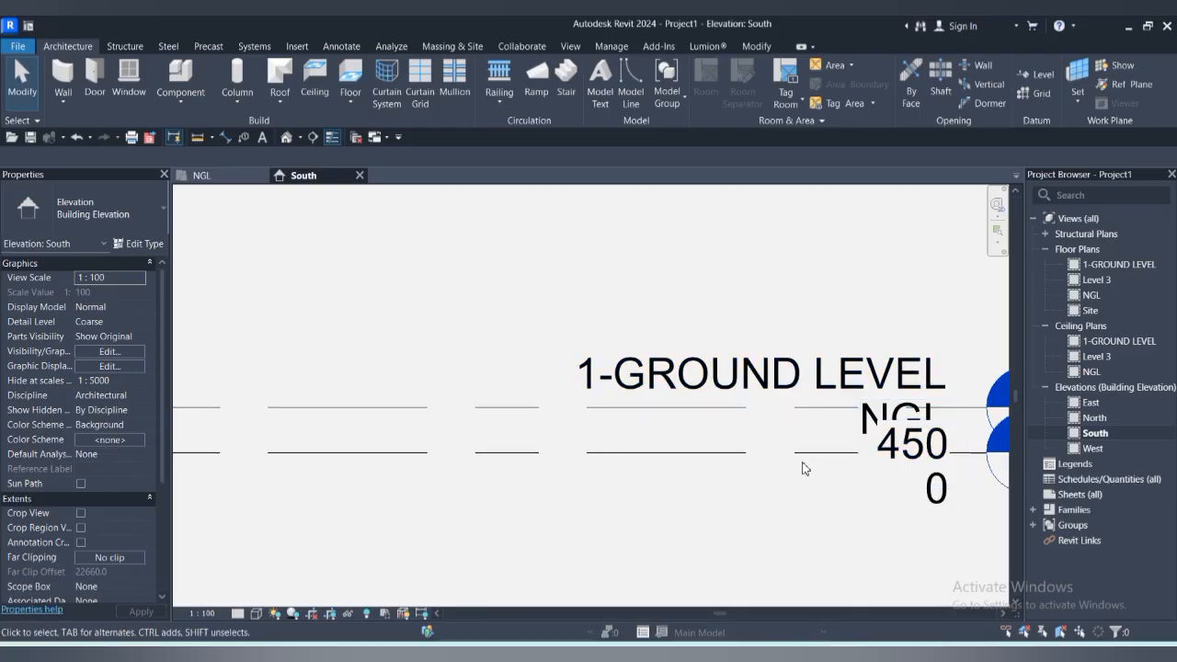
scroll(801, 469, down, 3)
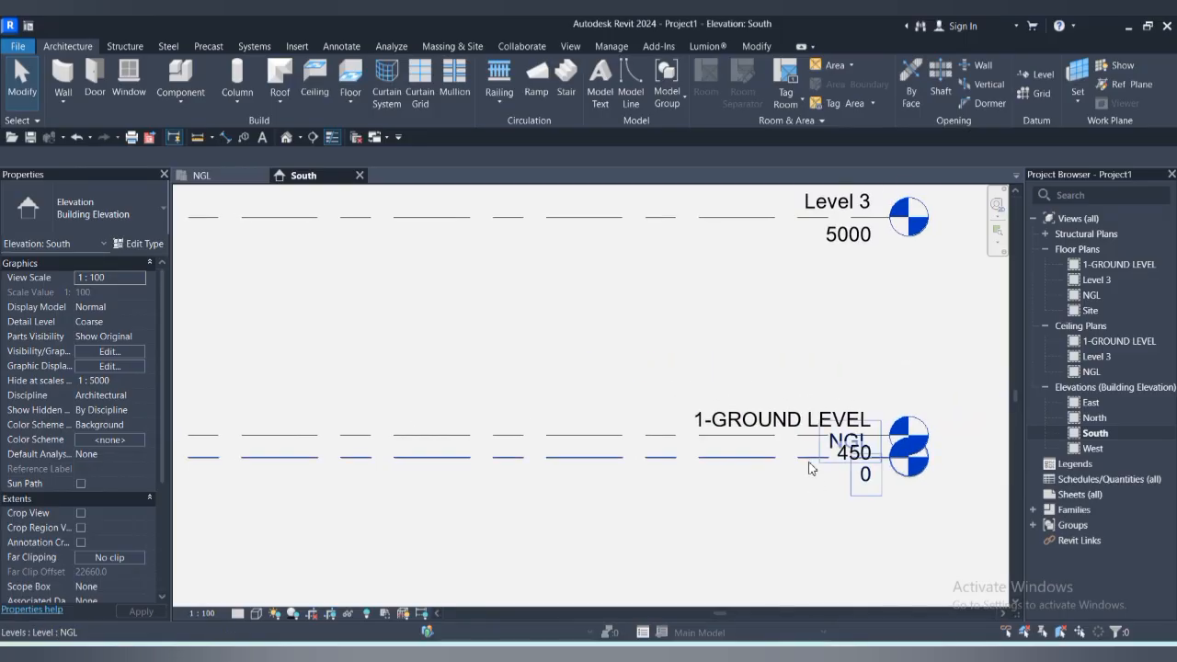
click(745, 457)
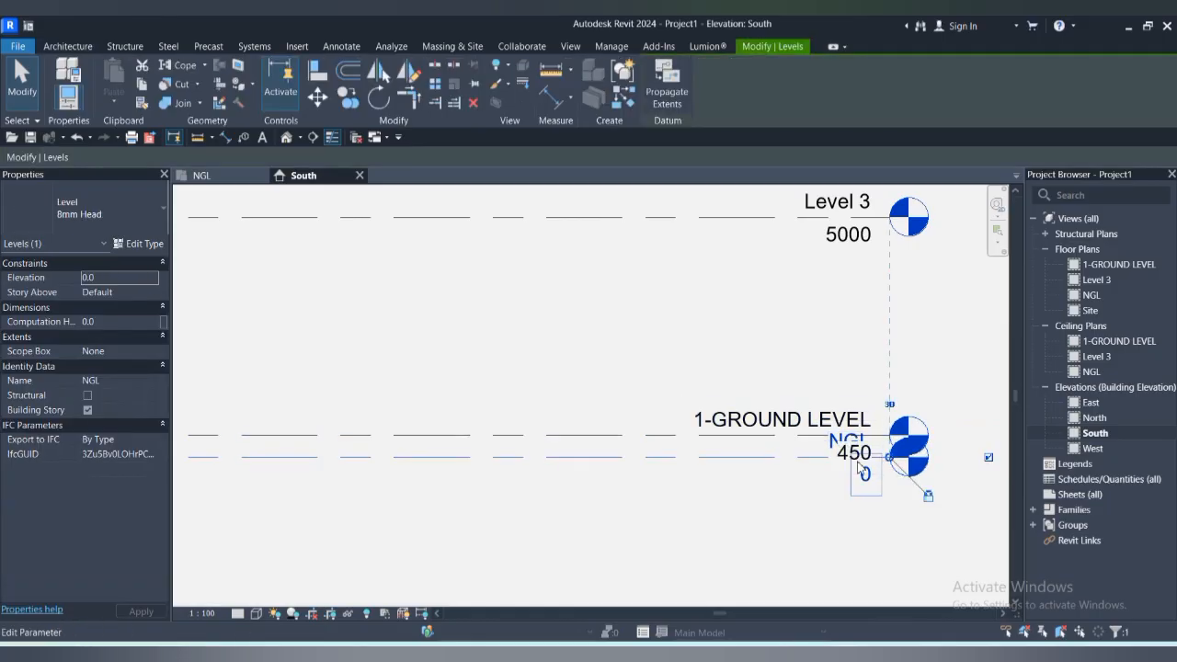
scroll(867, 459, up, 5)
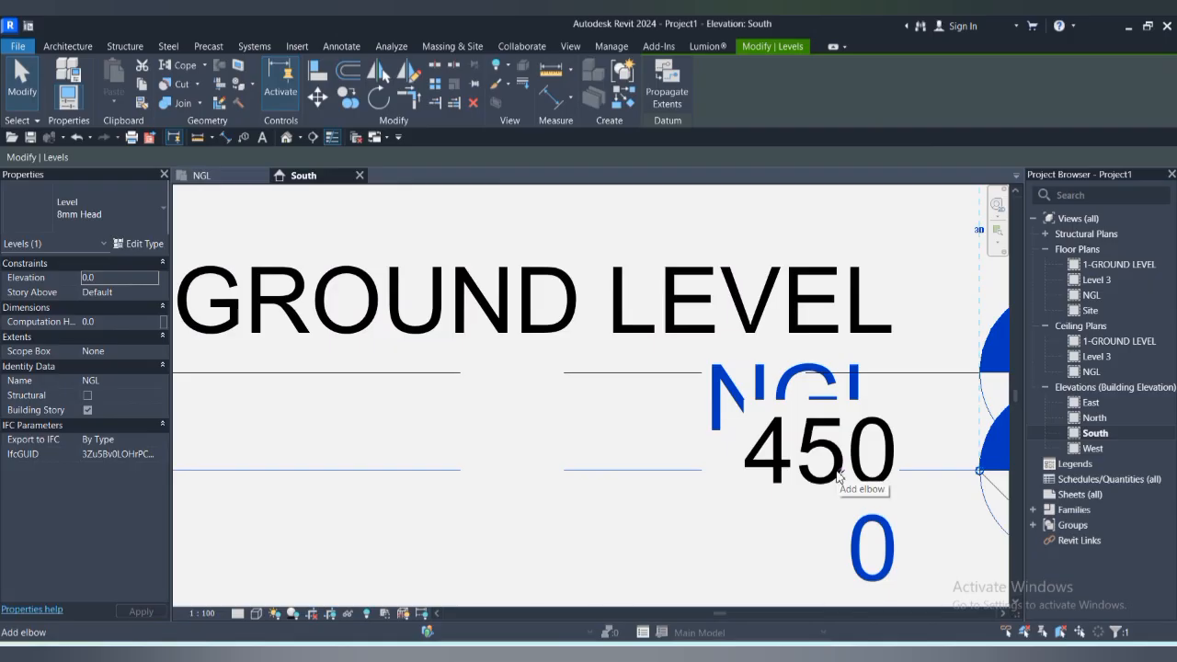
scroll(837, 476, down, 2)
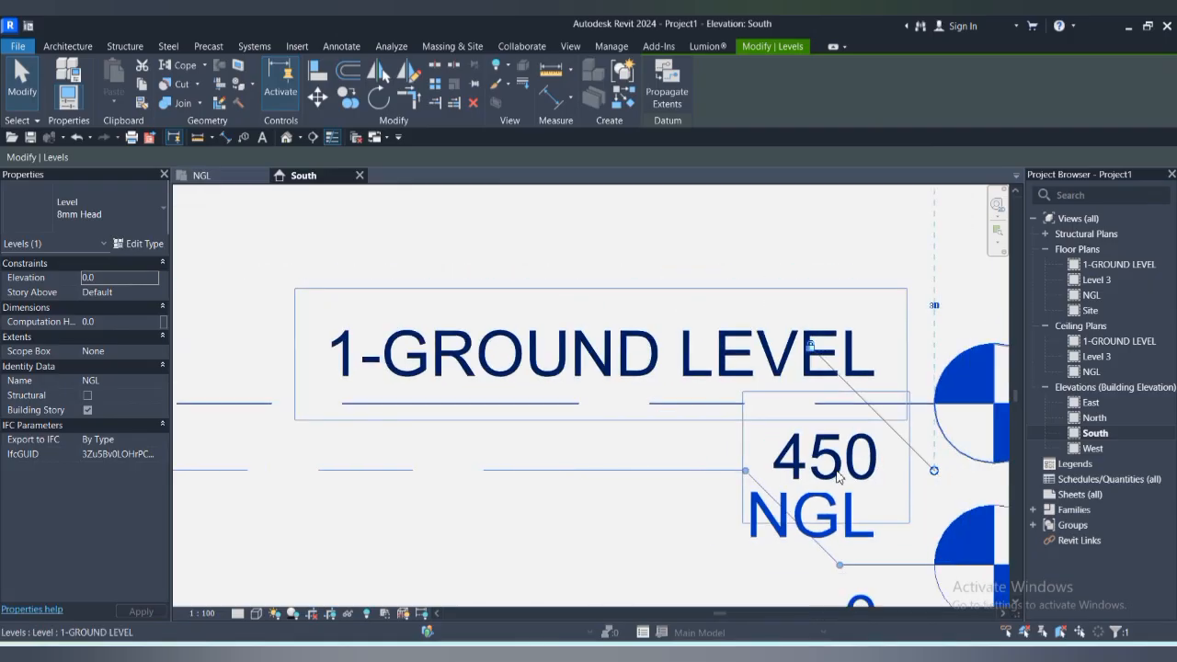
scroll(699, 561, down, 2)
click(719, 533)
scroll(722, 532, down, 3)
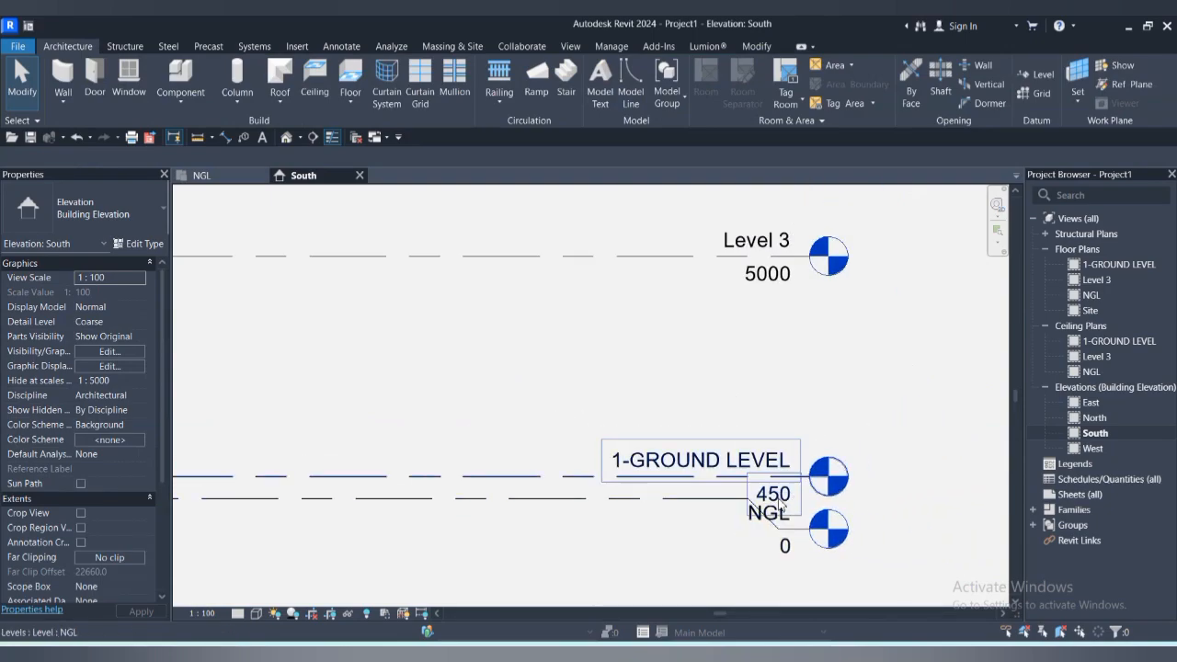
- Set the elevation of Level 3 to 3400
scroll(674, 462, down, 3)
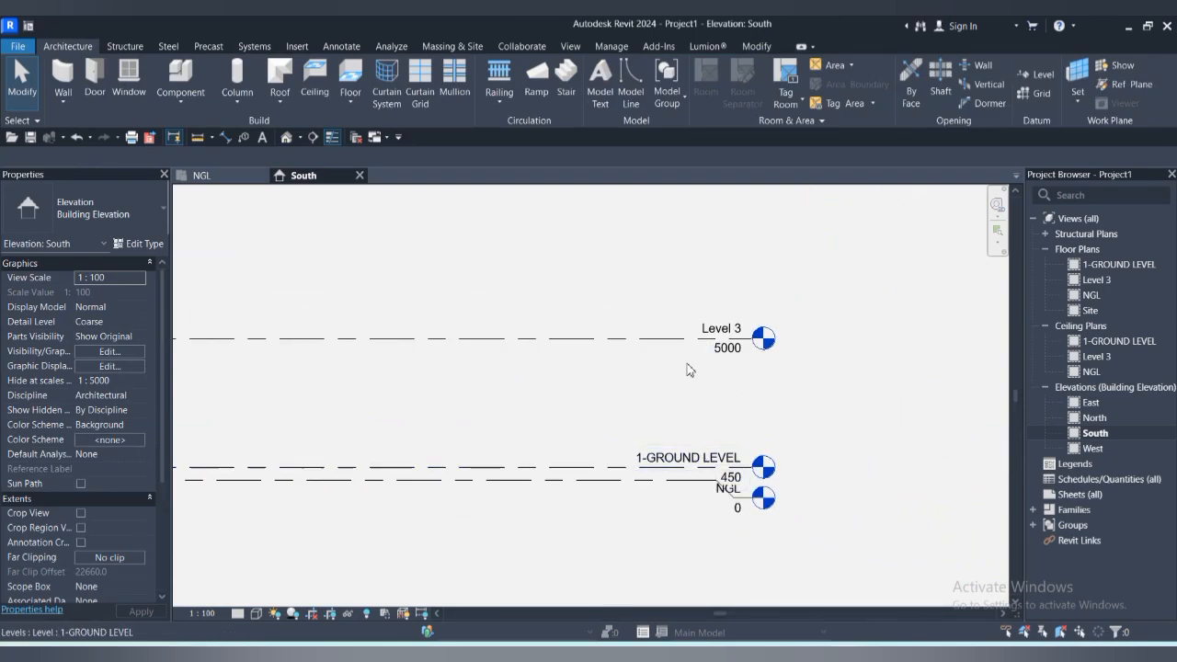
click(674, 339)
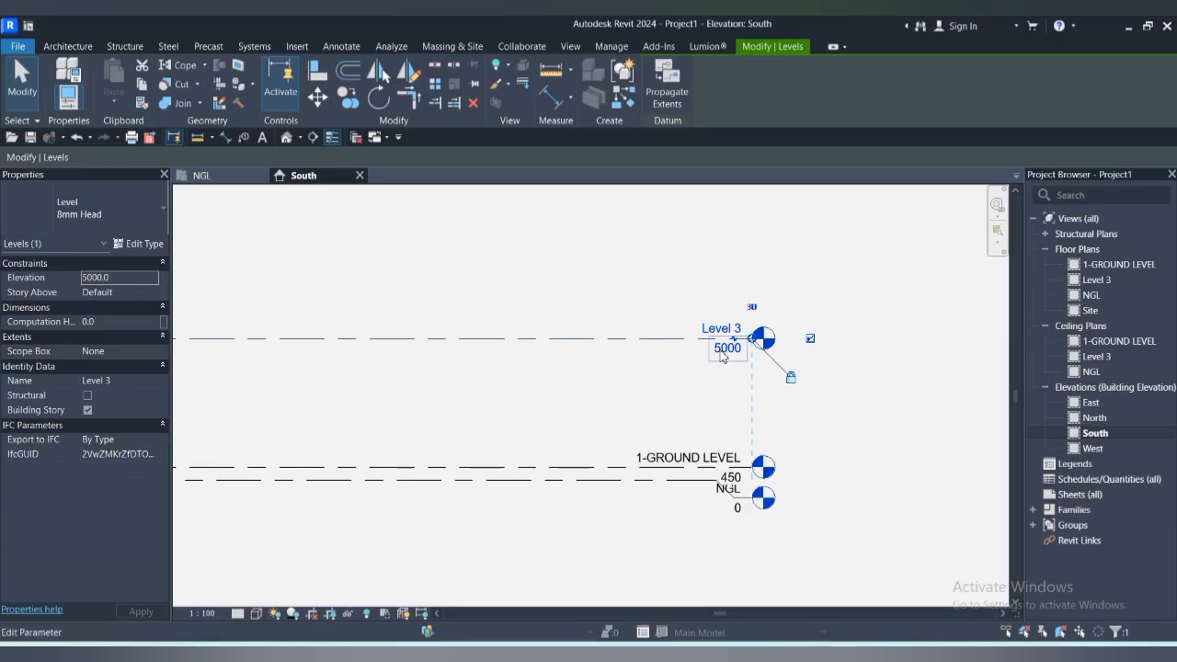
click(722, 350)
key(BackSpace)
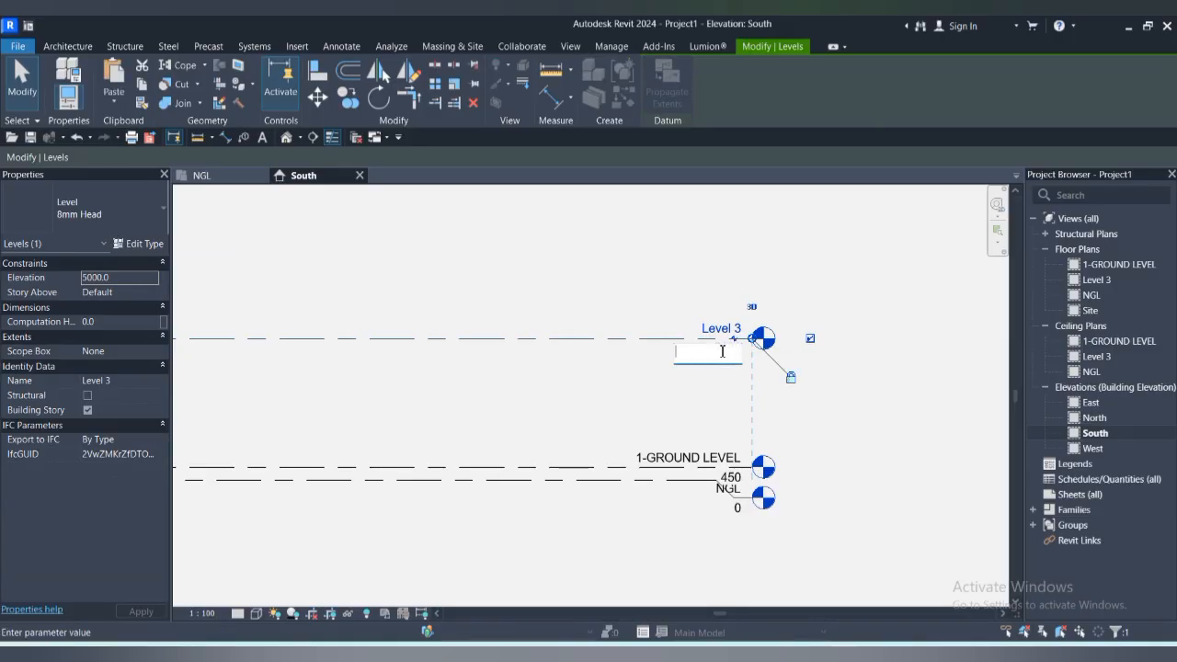
text(3400)
key(Return)
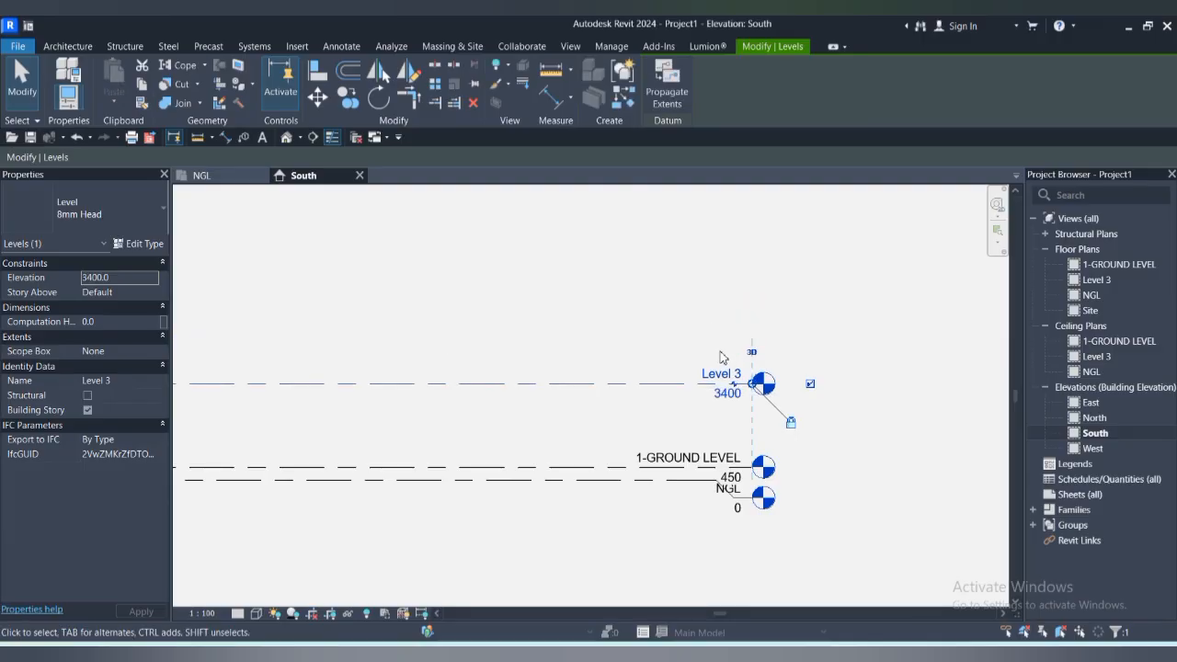
click(843, 344)
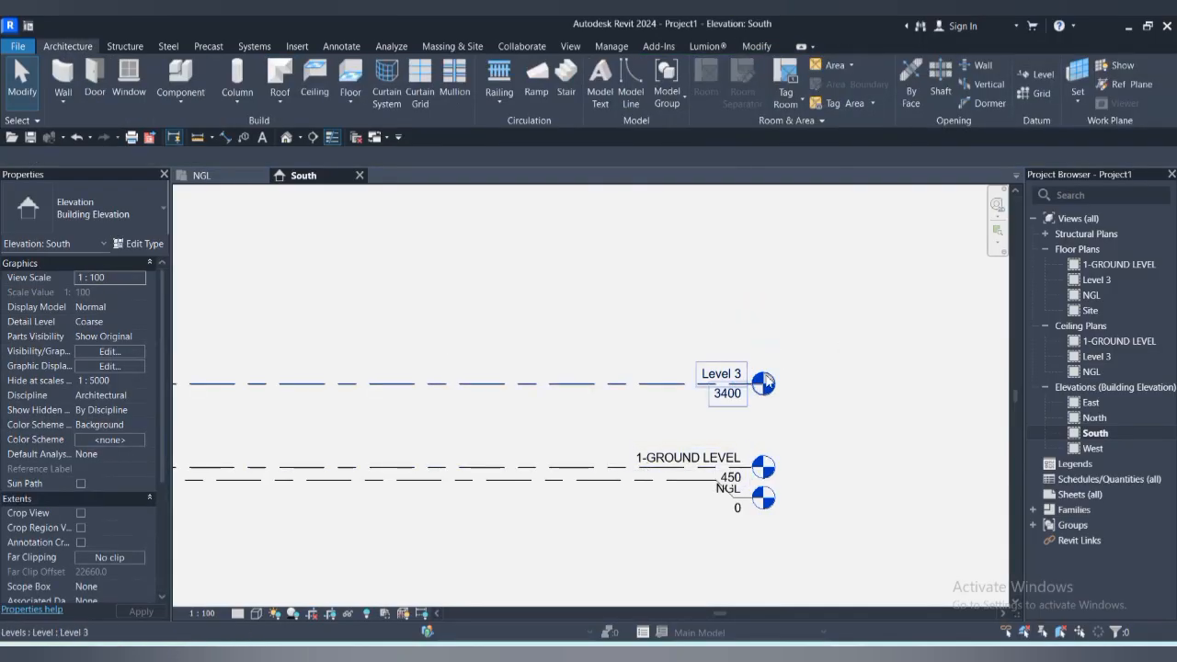
- Rename Level 3 and its corresponding views as ROOF LEVEL
click(718, 380)
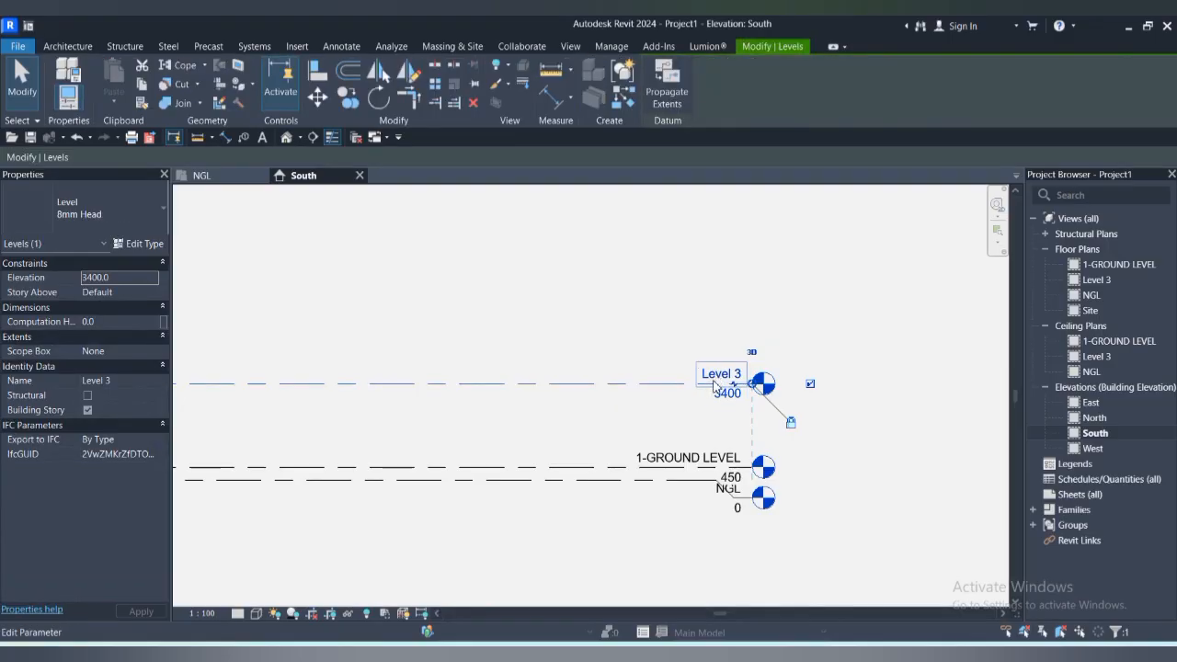
click(719, 380)
key(BackSpace)
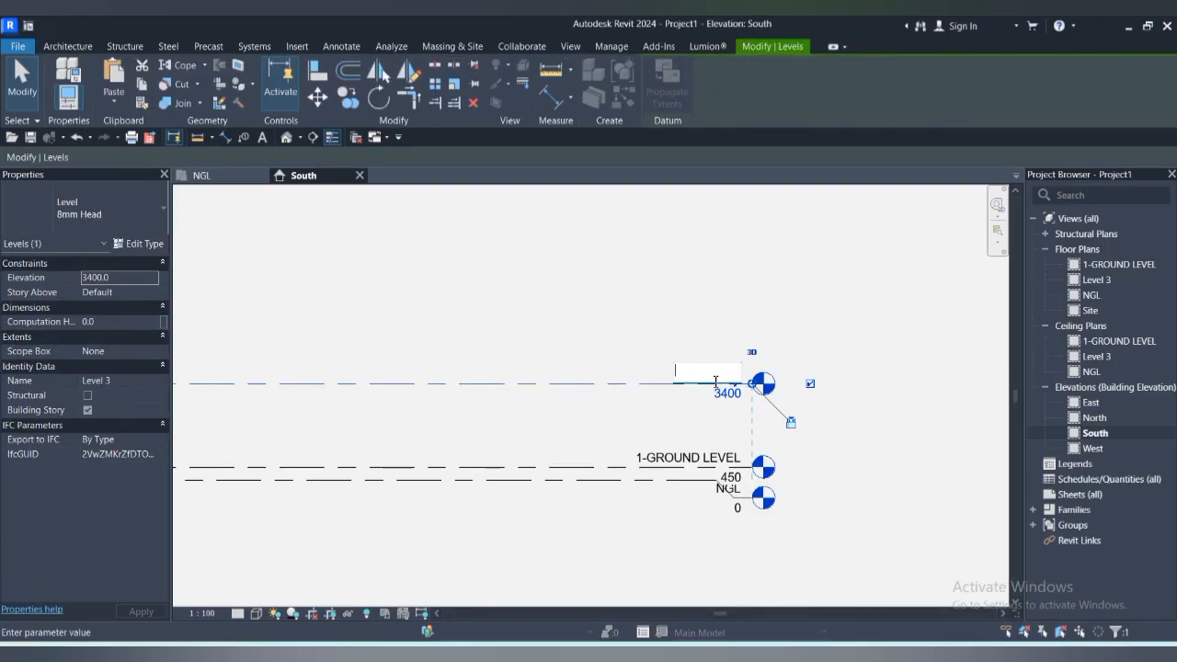
text(ROOF LEVEL)
key(Return)
key(Escape)
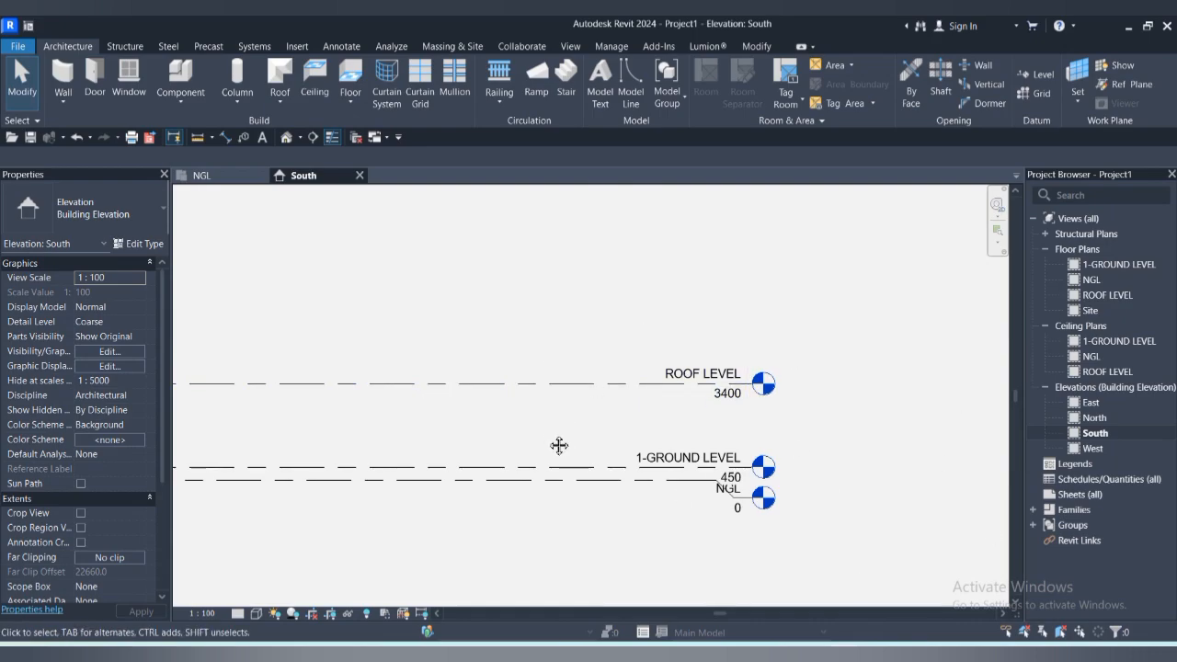
- Close the South elevation and return to the NGL floor plan
middle_drag(560, 447, 705, 441)
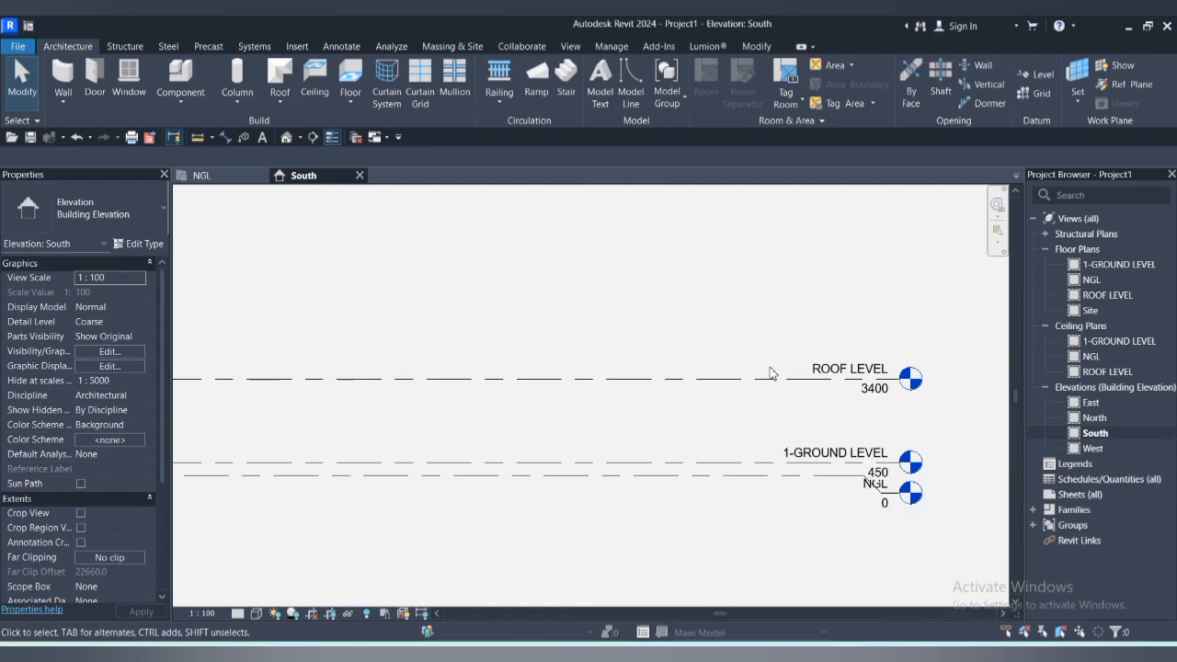
scroll(771, 373, down, 2)
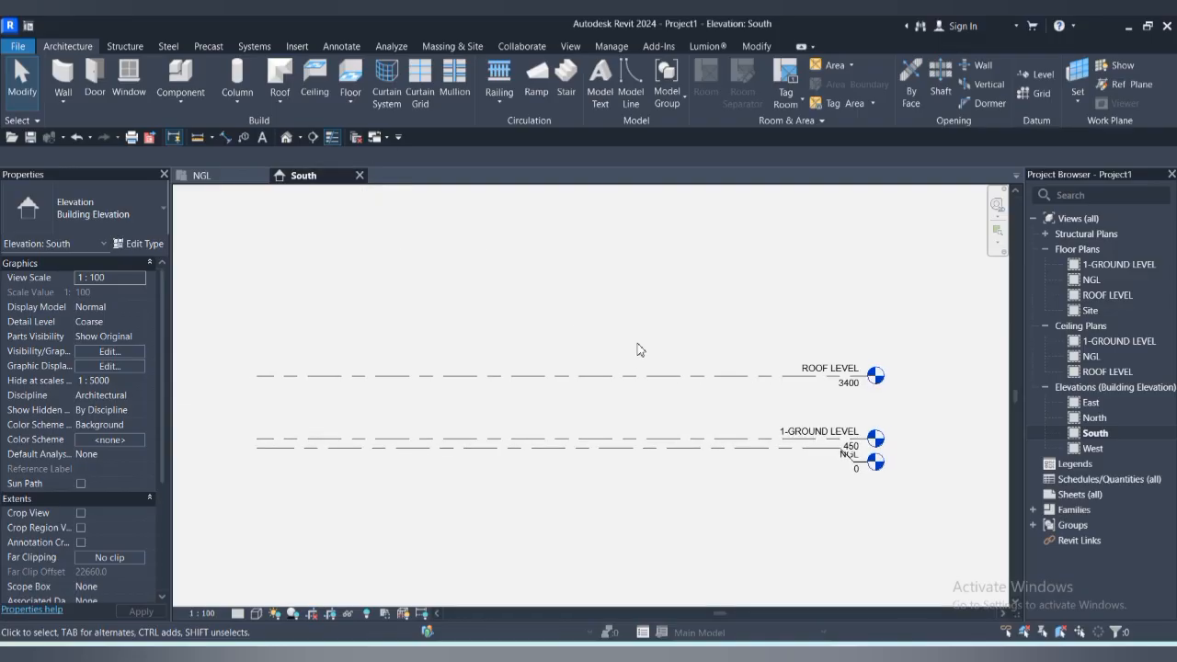
click(359, 176)
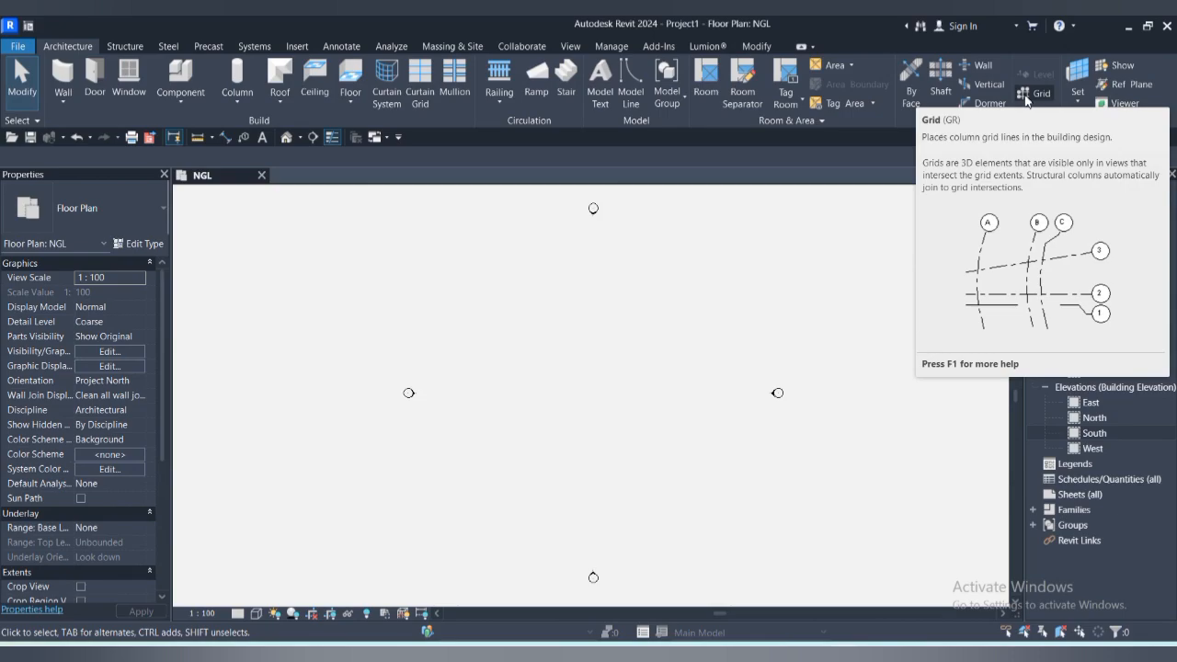
click(1078, 101)
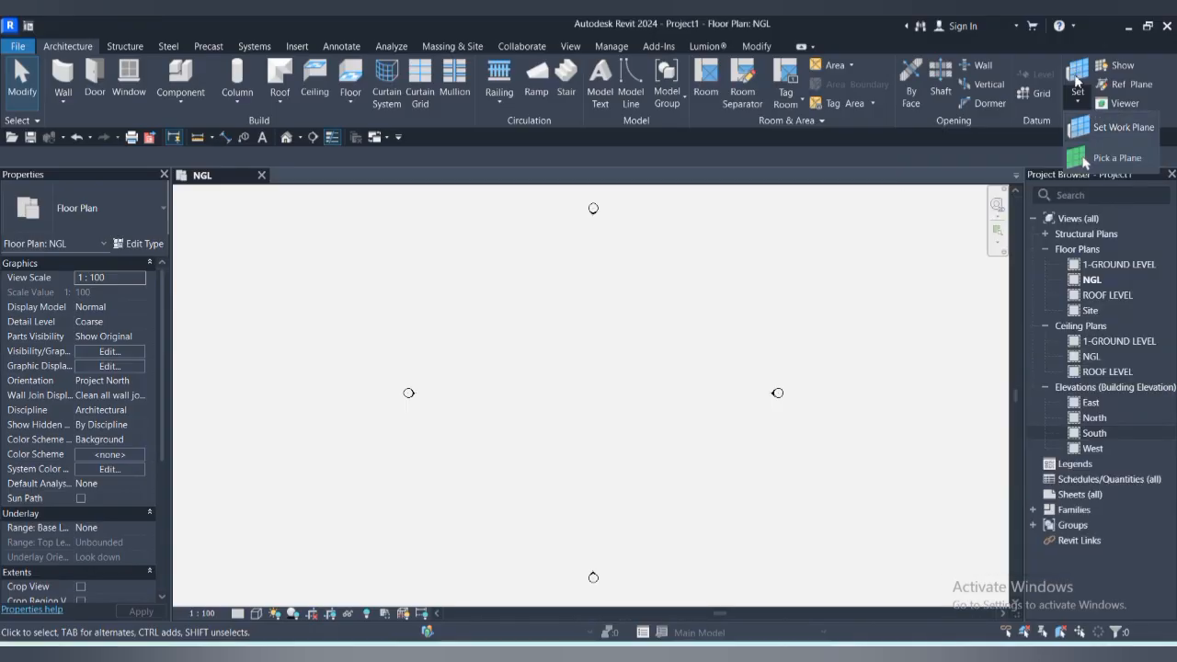
click(856, 242)
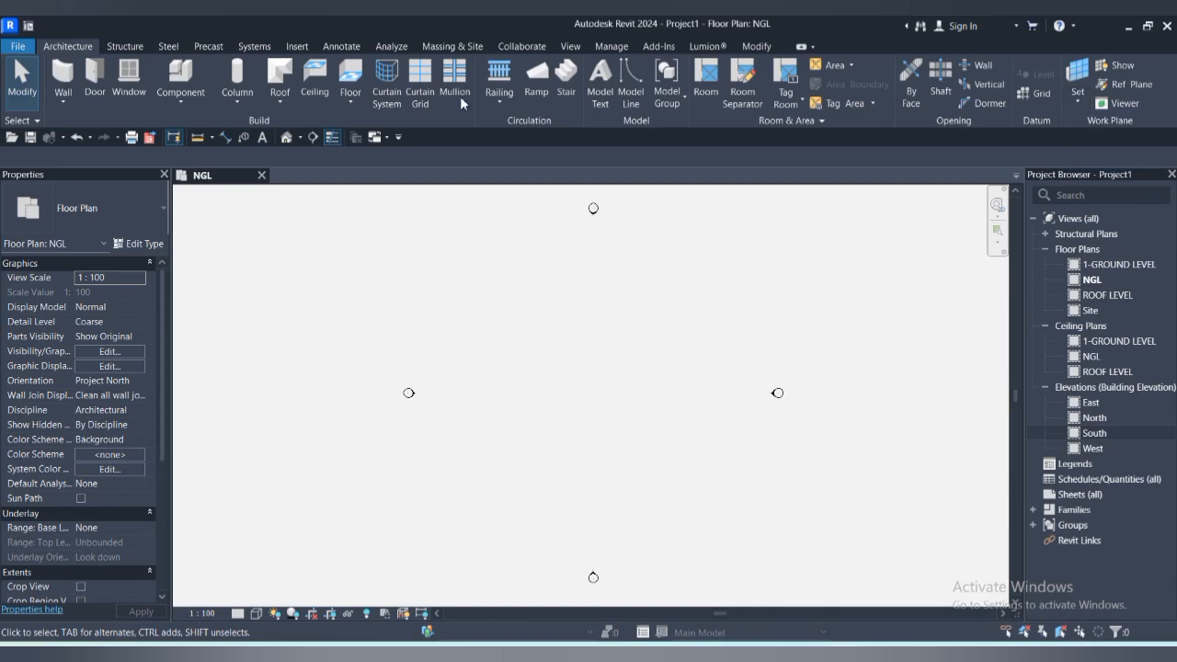
click(125, 46)
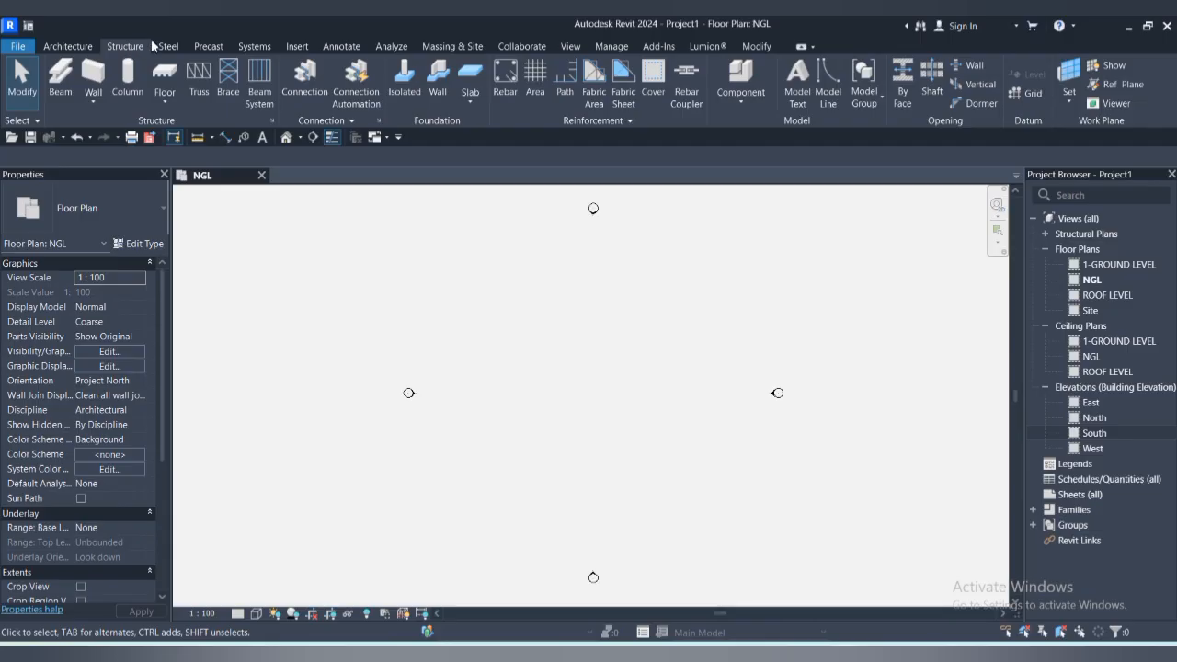
click(162, 50)
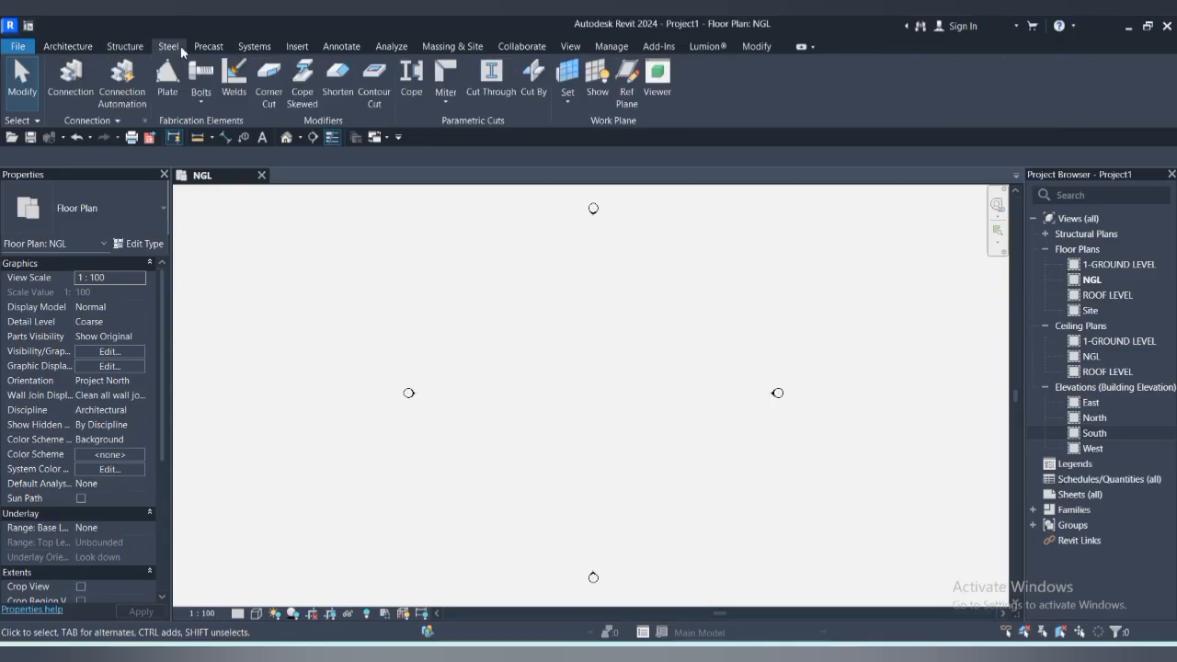
click(209, 47)
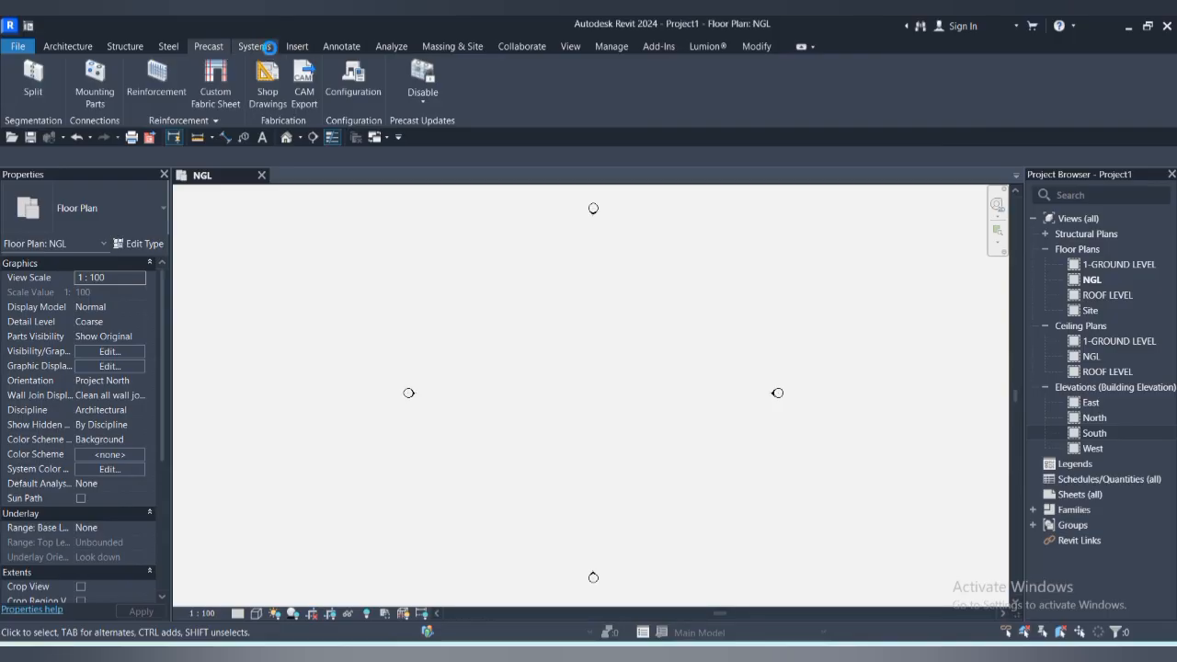
- Examine the available tools for building systems, inserting, annotating, analysis, and massing and site work
click(255, 46)
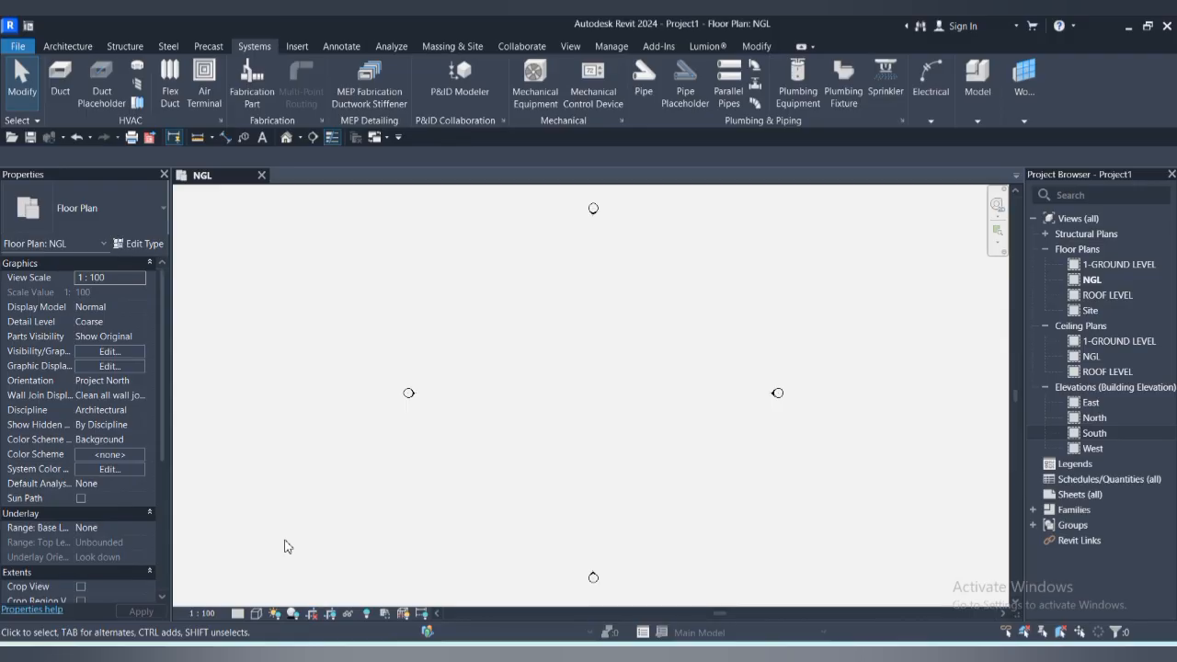
click(297, 47)
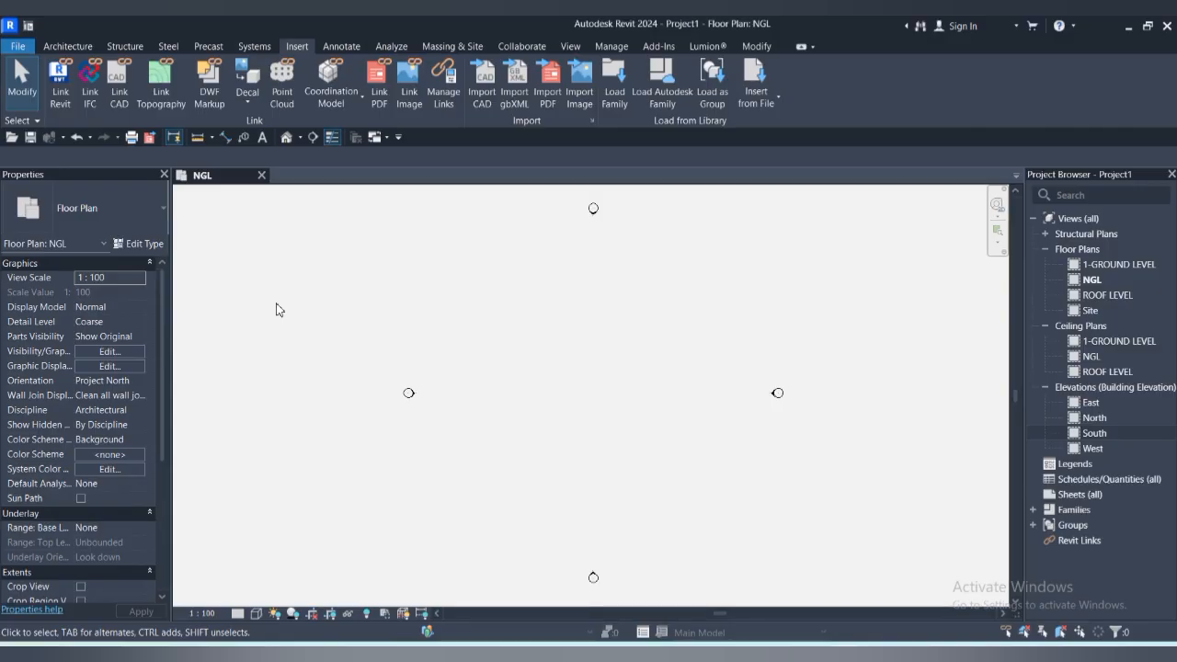
click(340, 46)
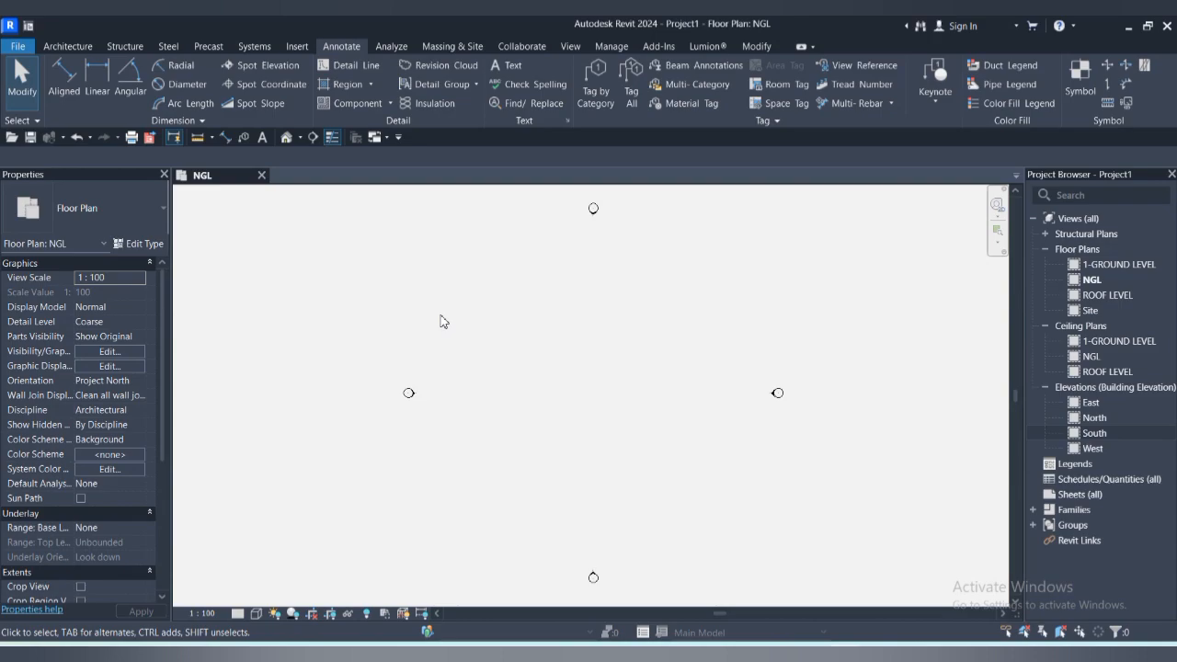
click(386, 47)
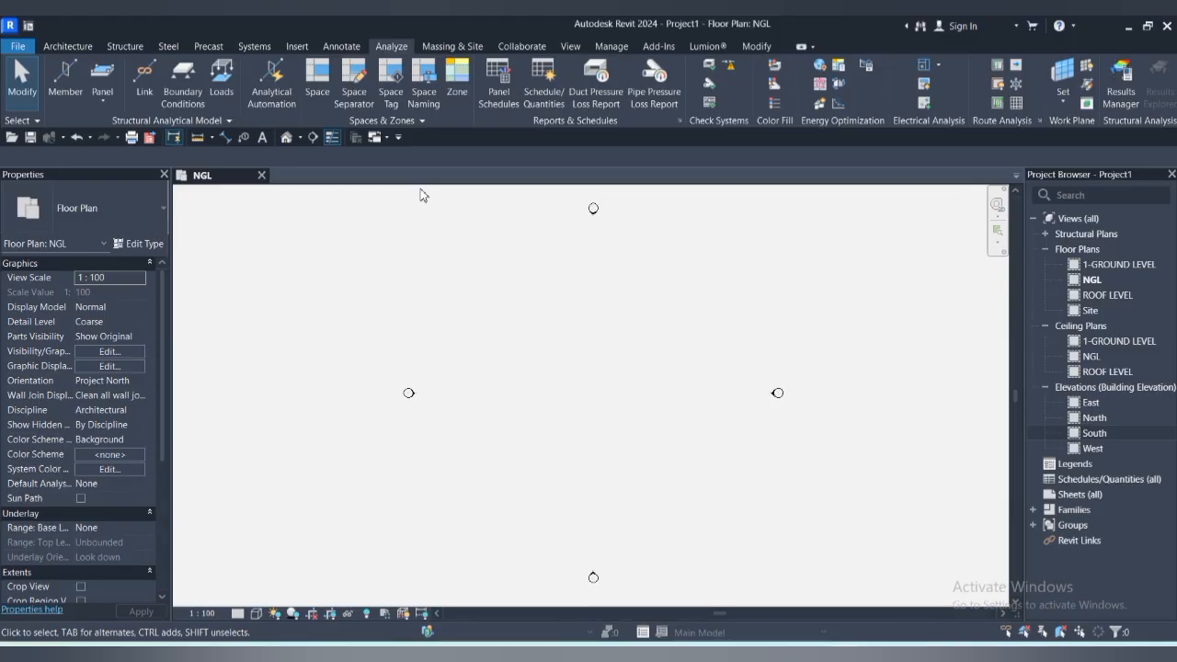
click(450, 46)
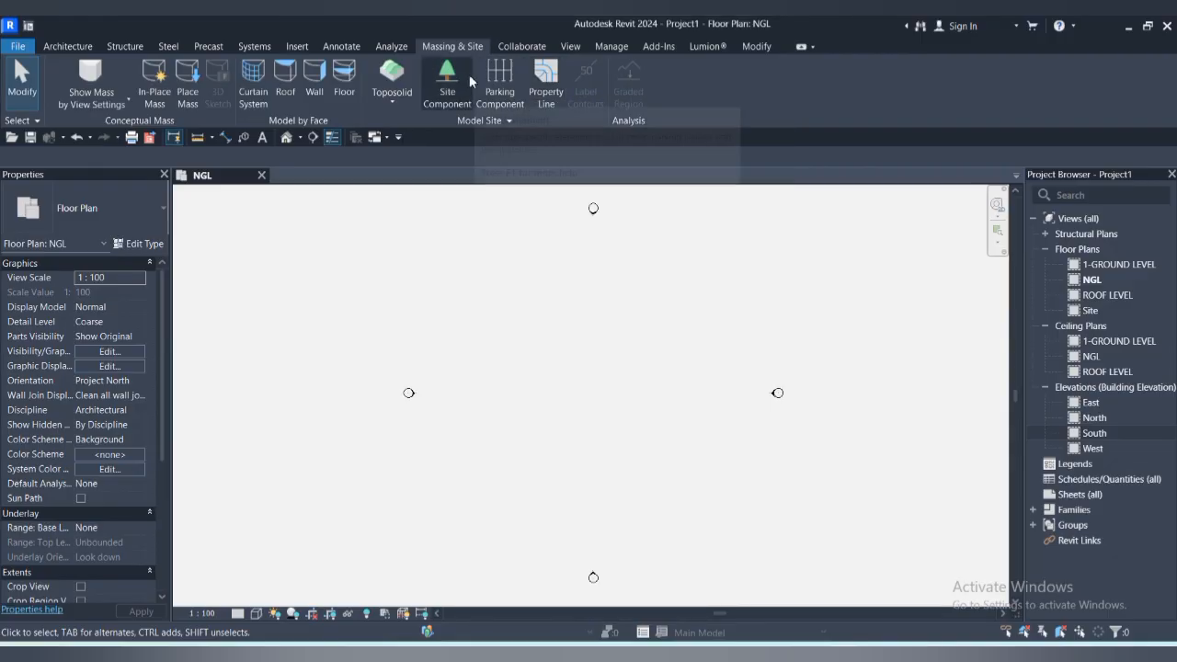
click(546, 87)
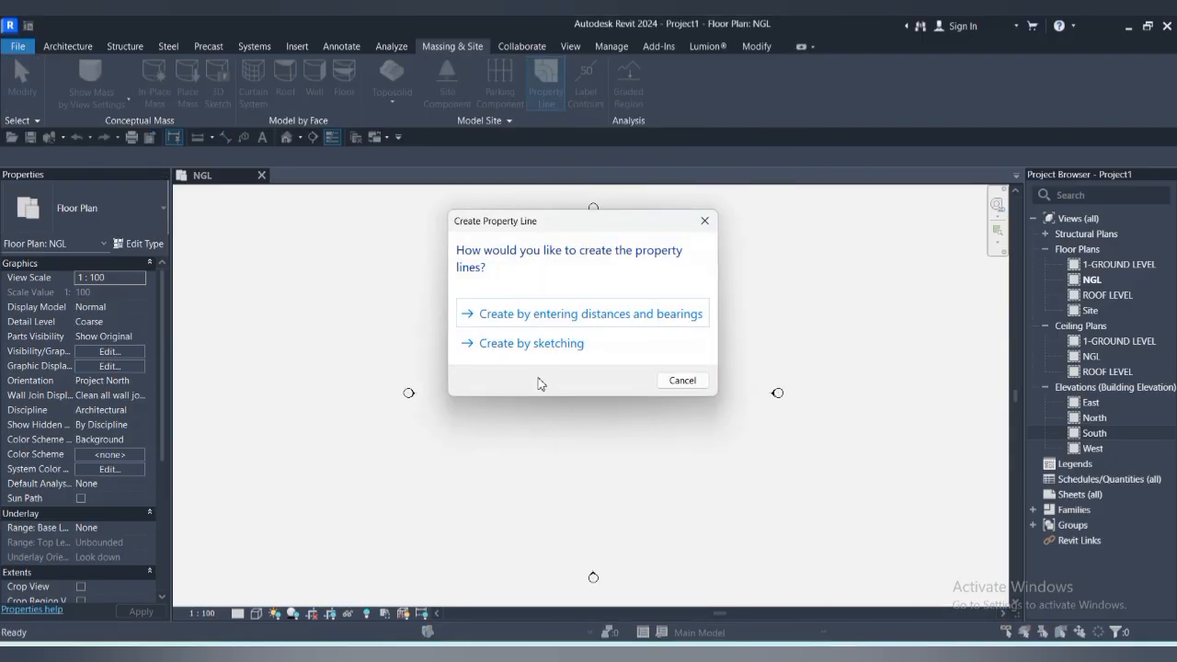
click(547, 317)
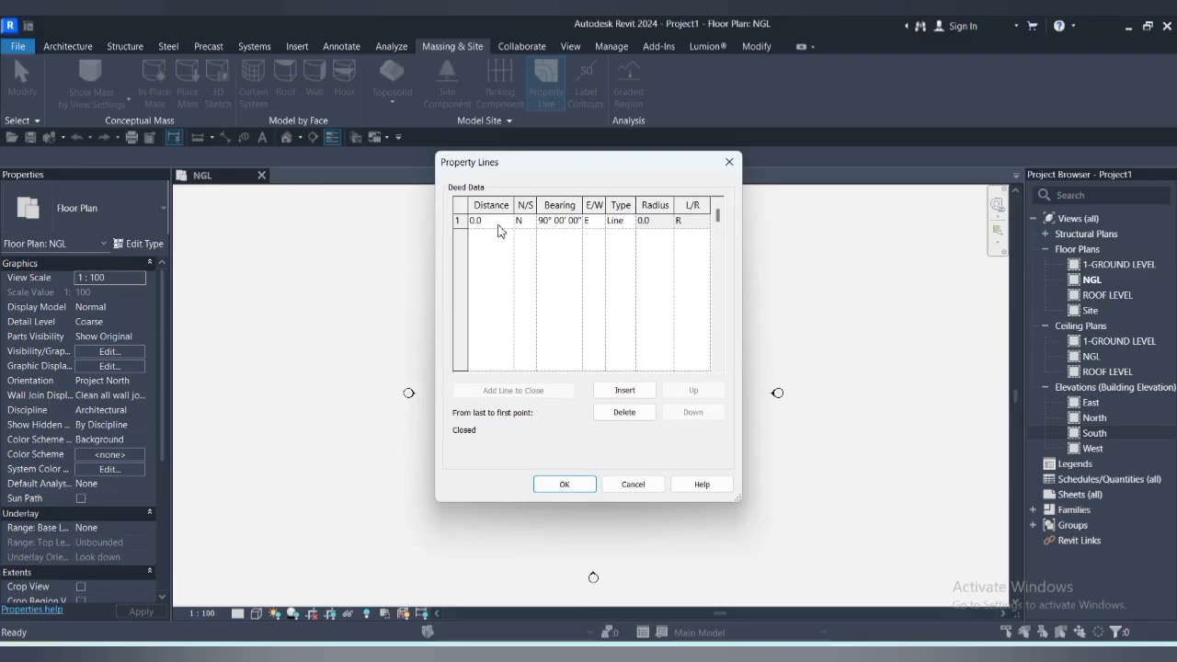
click(631, 486)
- Sketch a closed rectangular property line about 24000 by 16000 mm between the elevation markers in the NGL floor plan
click(545, 84)
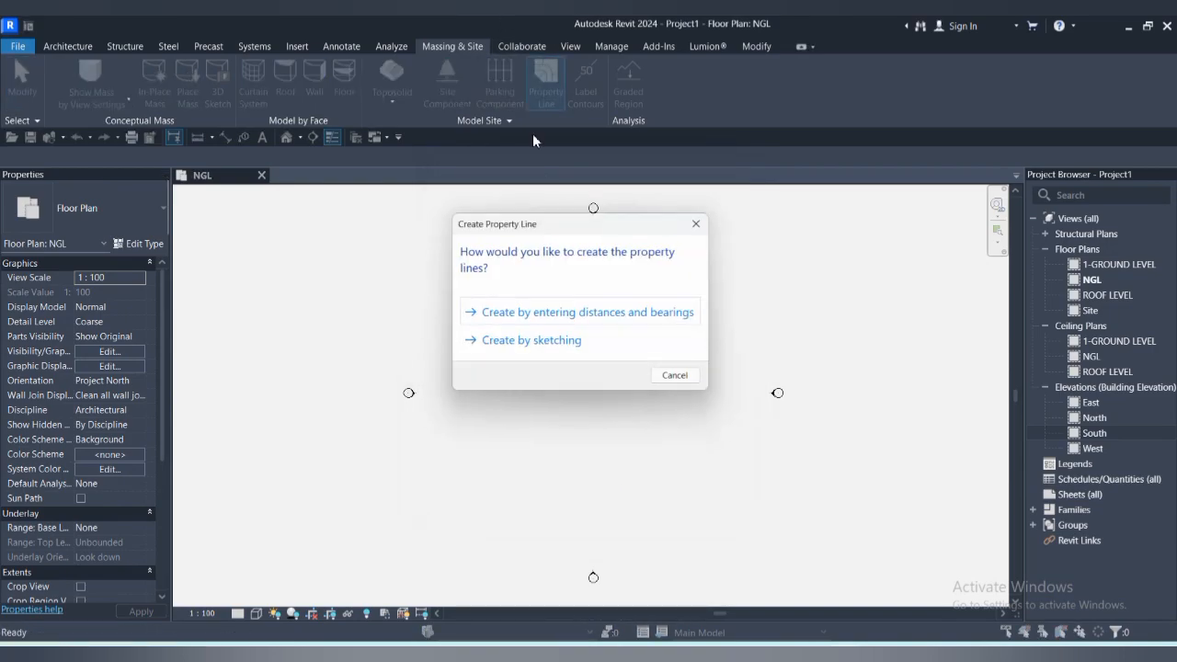
click(518, 345)
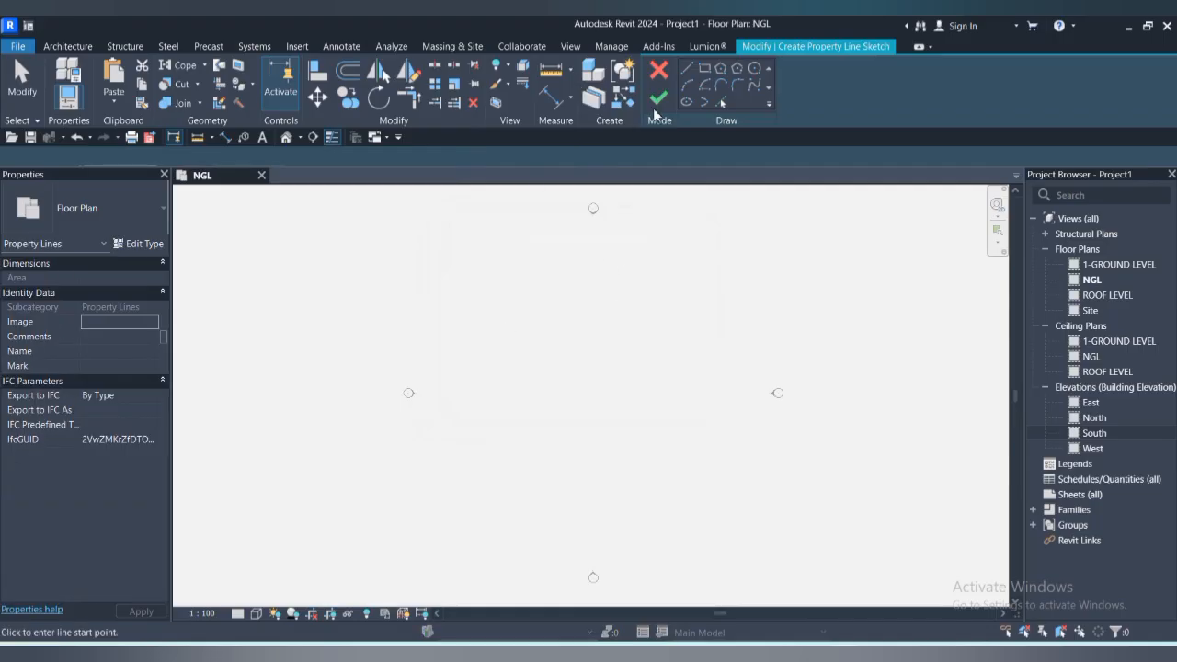
click(515, 293)
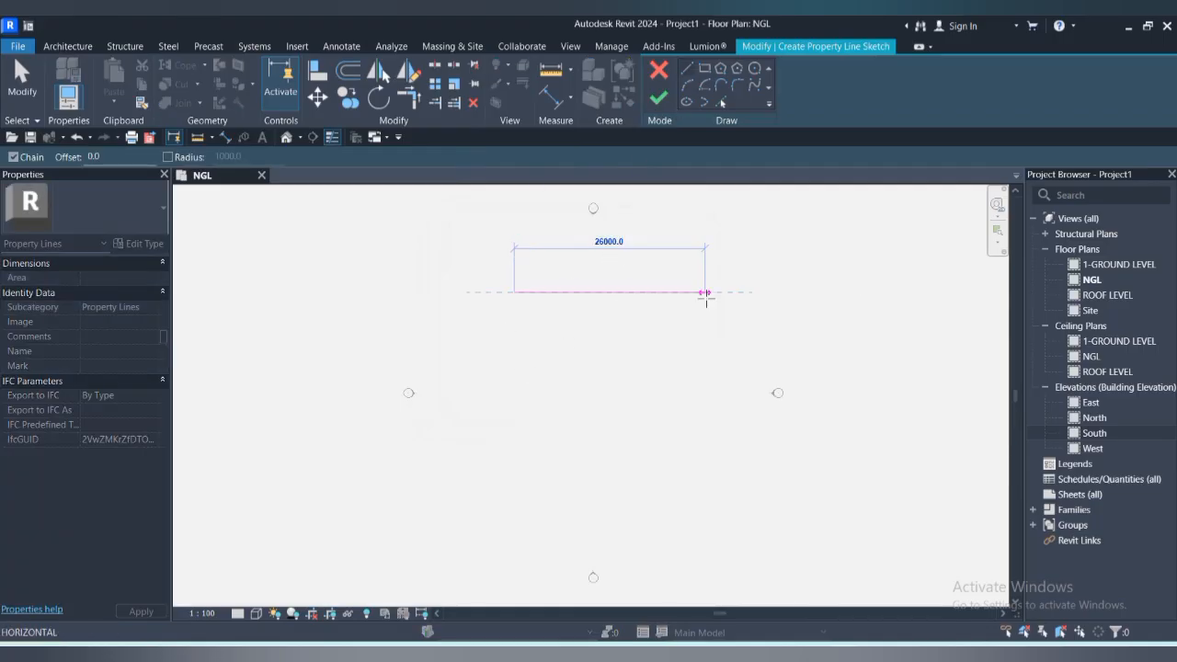
click(690, 293)
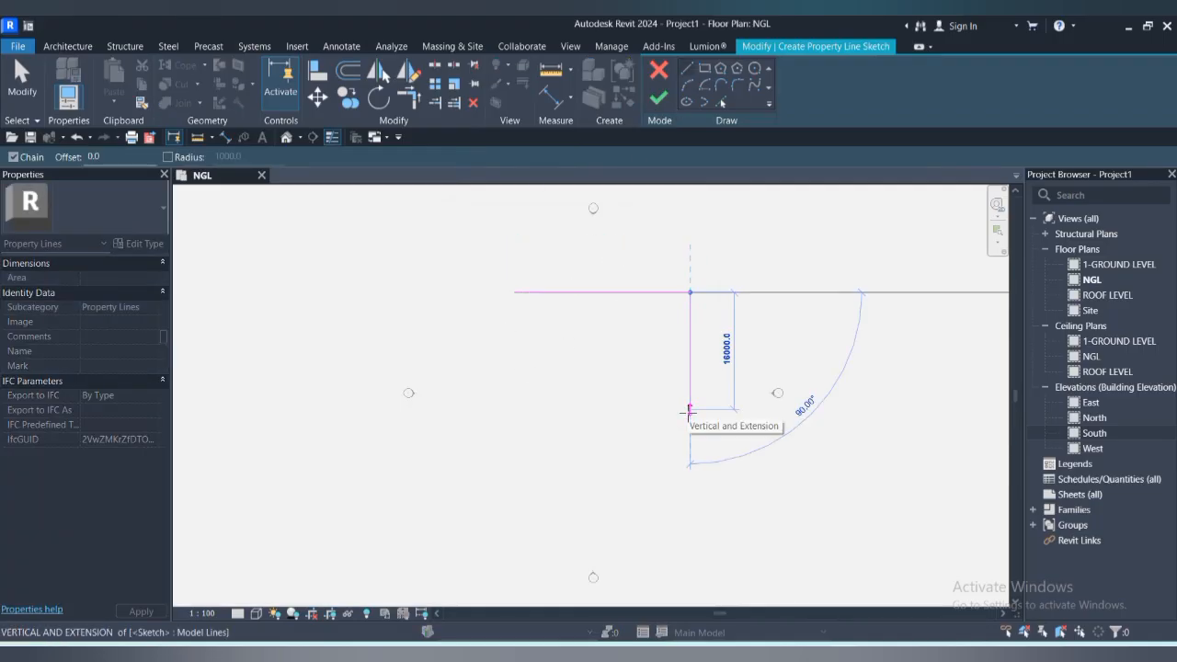
click(689, 410)
click(515, 409)
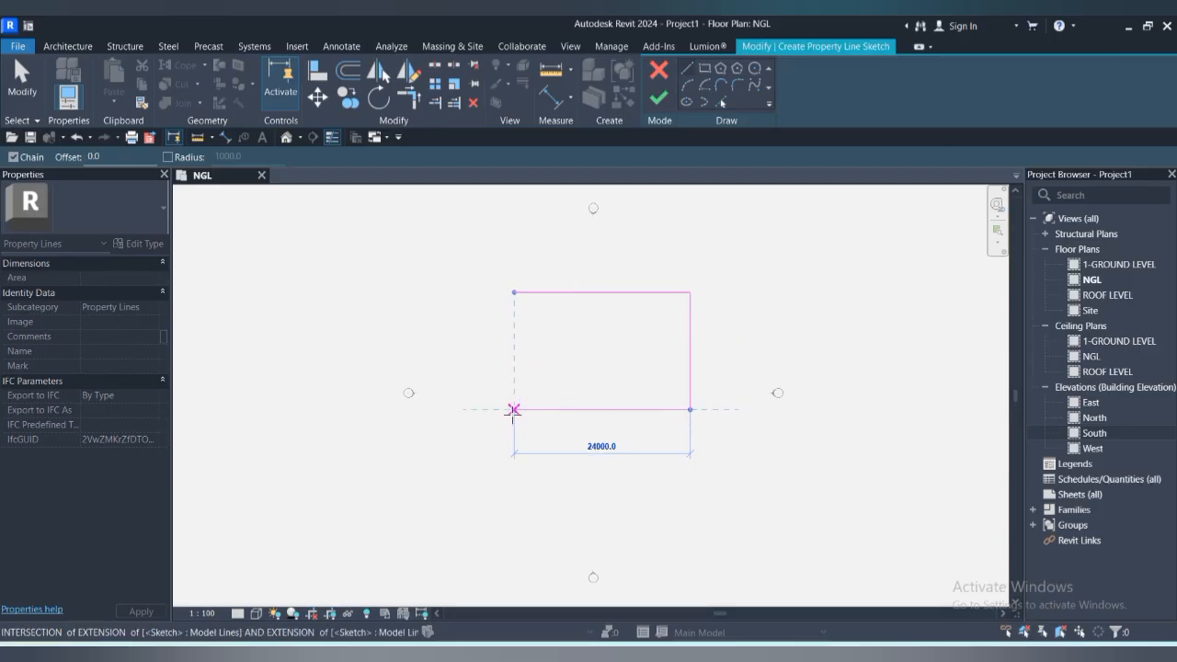
click(515, 292)
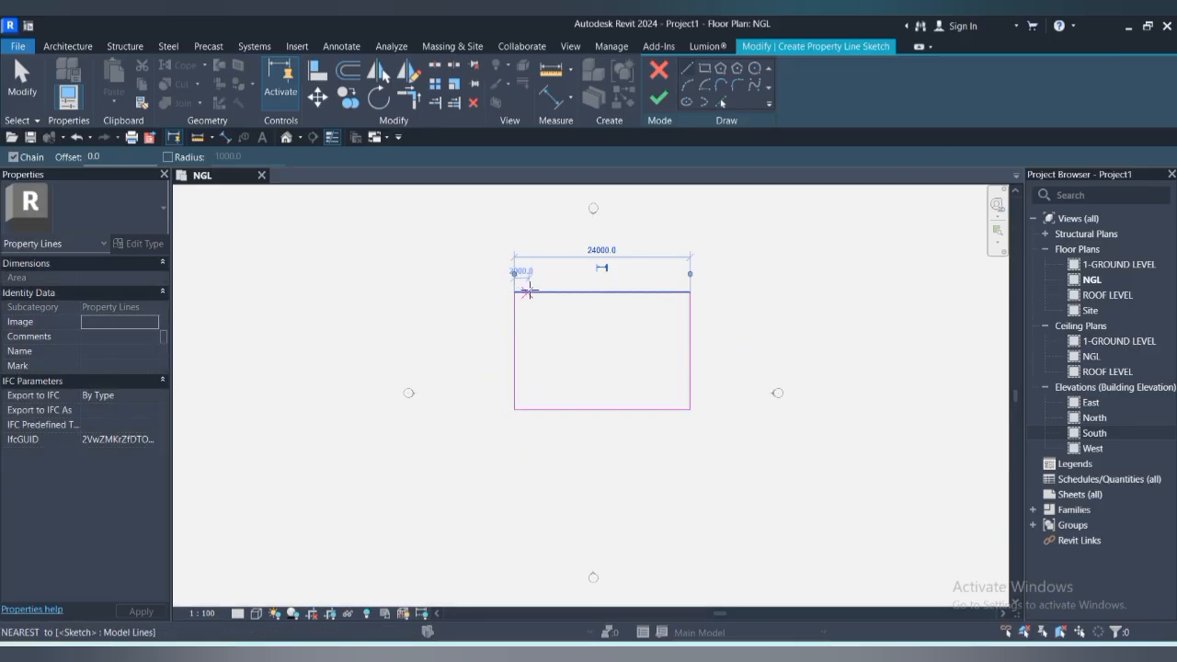
key(Escape)
key(Escape)
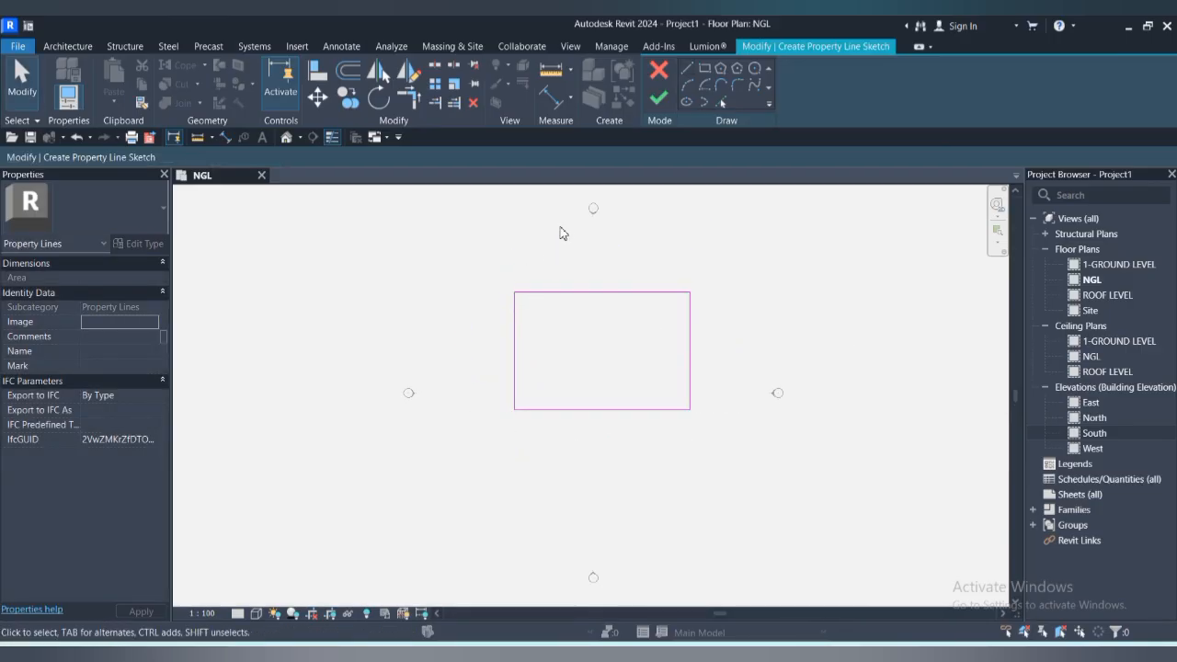
click(659, 96)
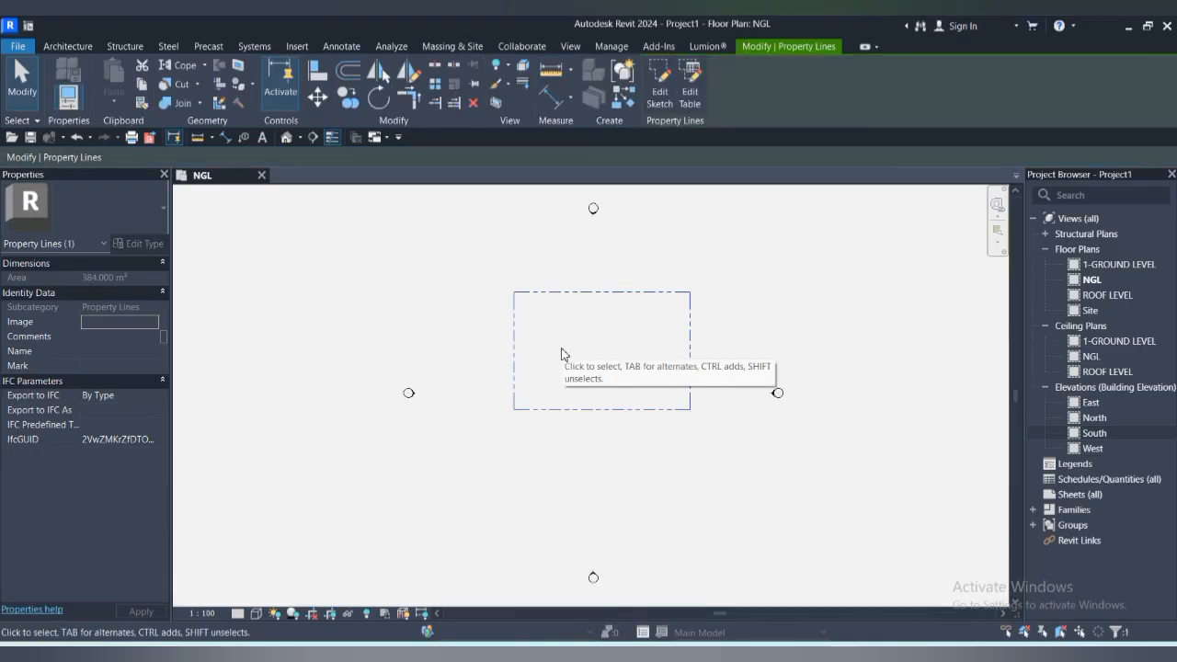
- Delete the rectangular property line from the NGL floor plan
click(607, 341)
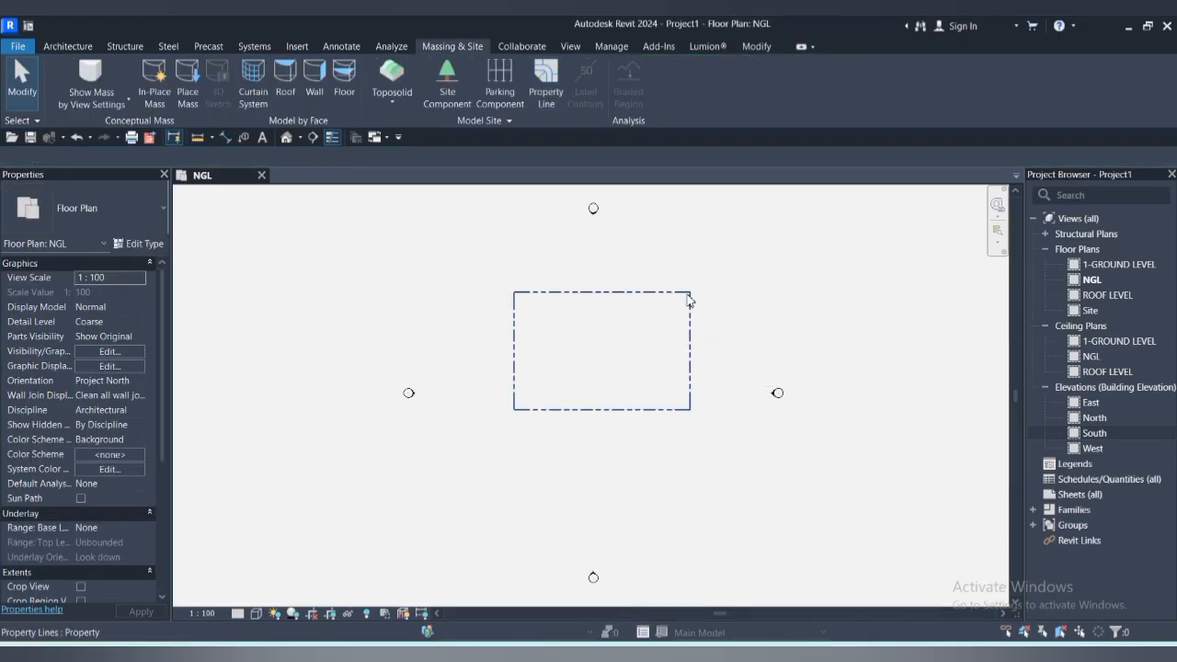
scroll(577, 324, up, 3)
scroll(577, 324, down, 4)
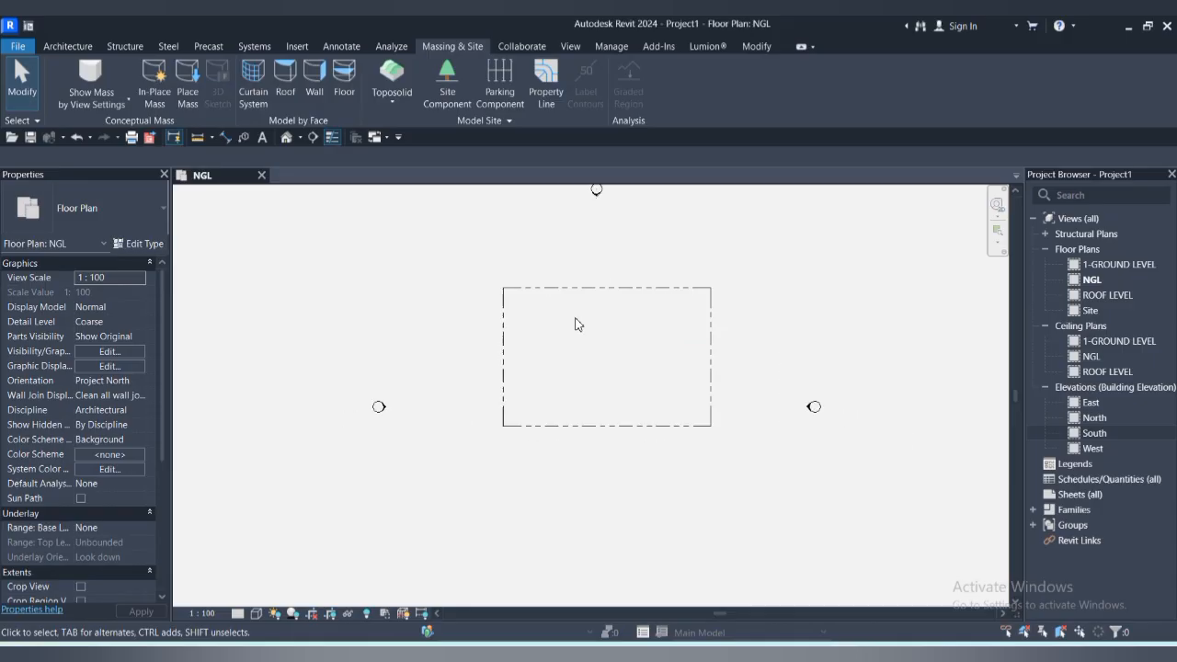
click(591, 295)
key(Delete)
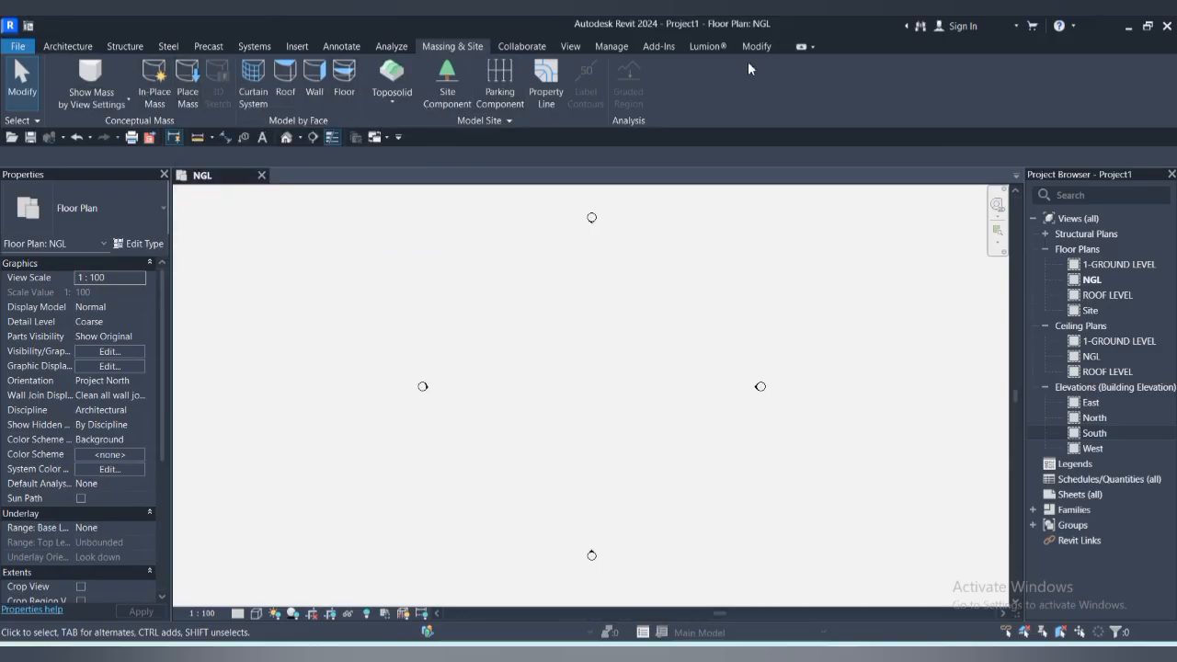
- Open the default 3D view, inspect the level lines from another angle, and close the view
click(515, 45)
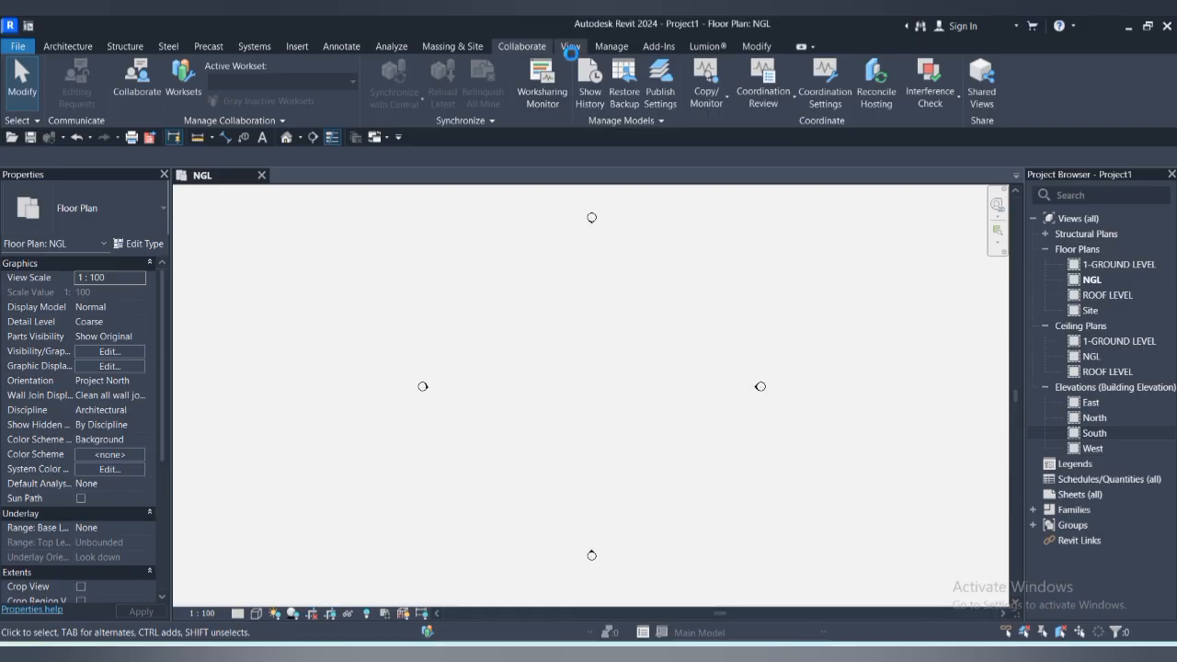
click(570, 47)
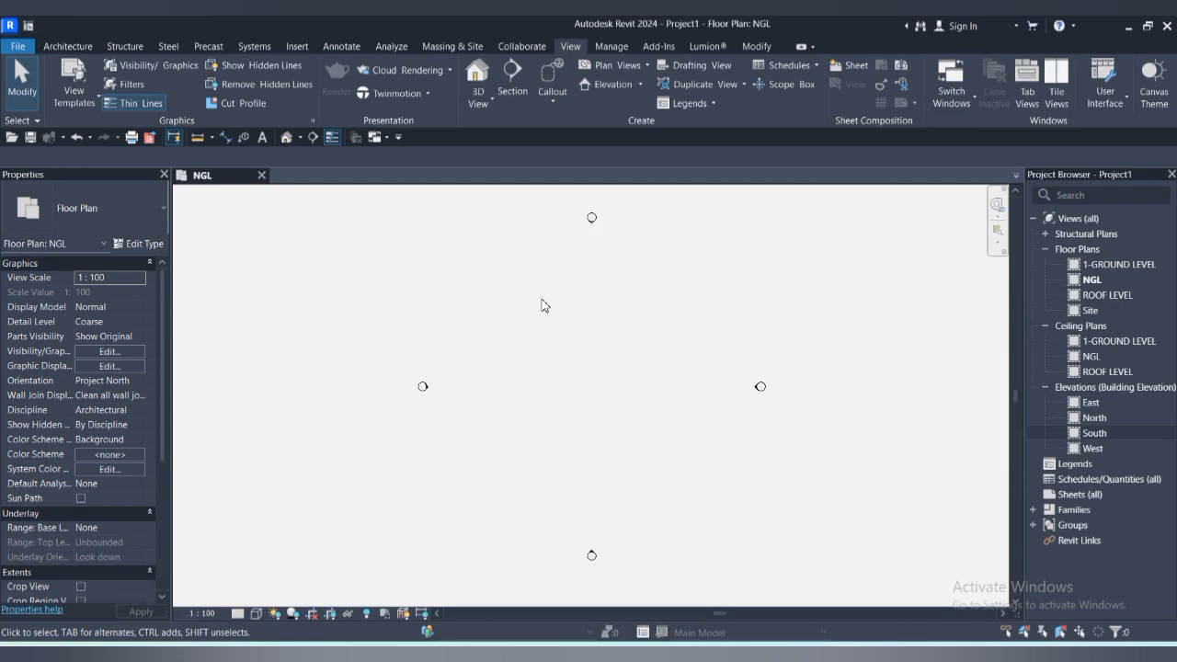
click(476, 100)
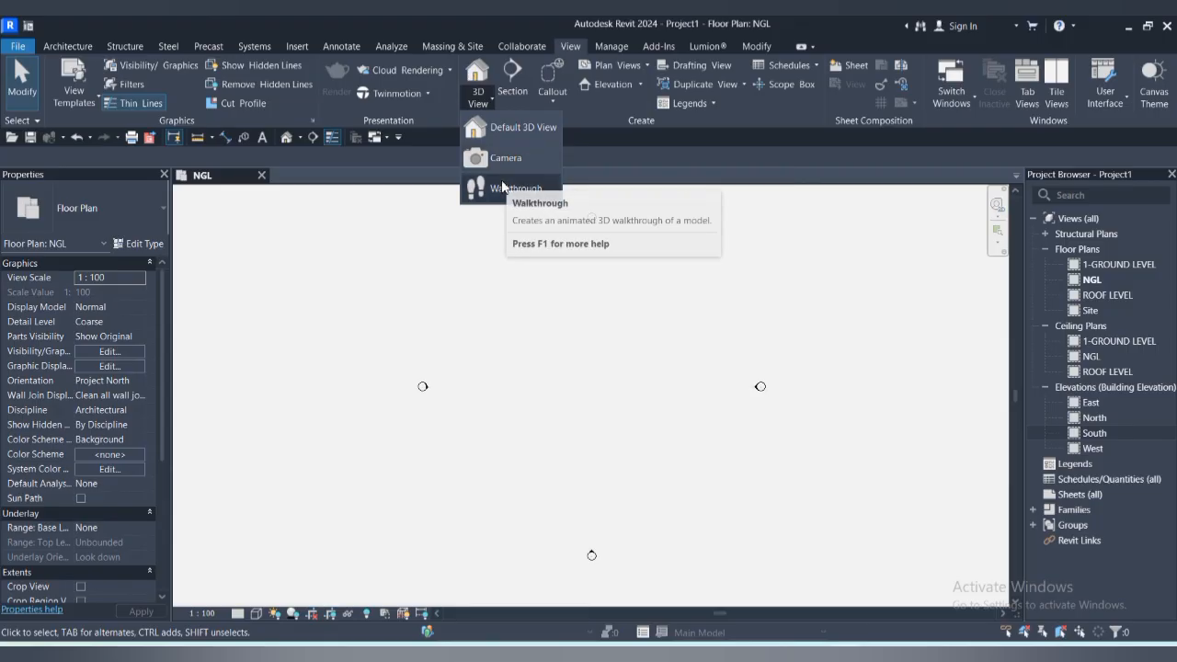
click(521, 132)
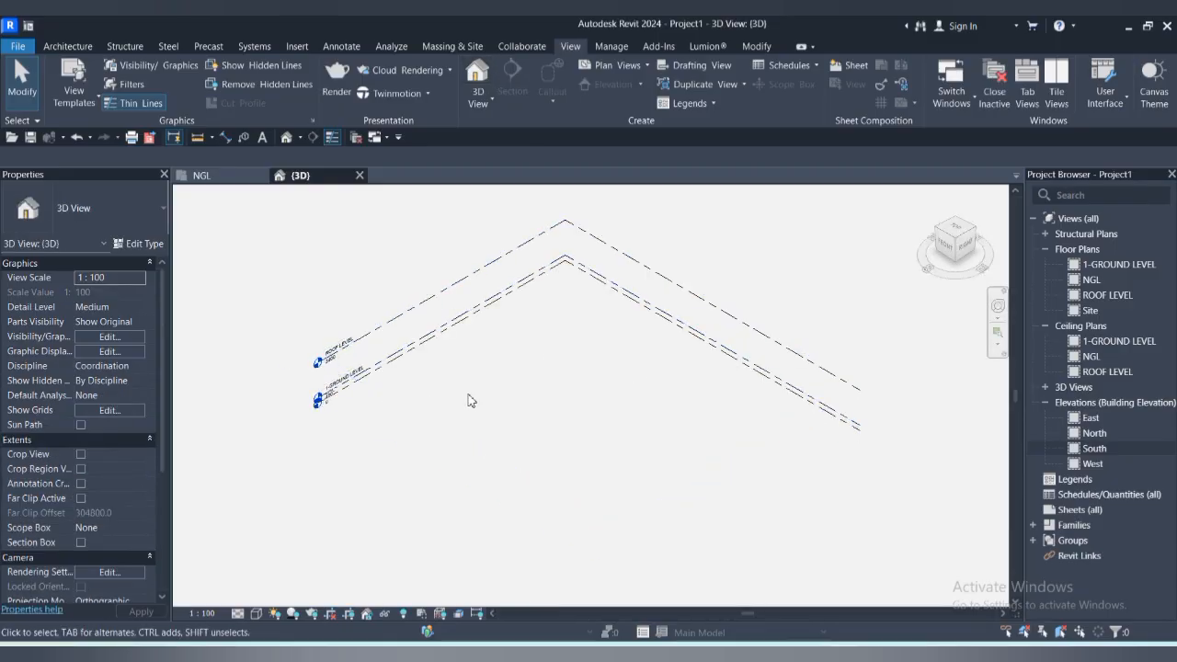
shift+middle_drag(469, 401, 495, 449)
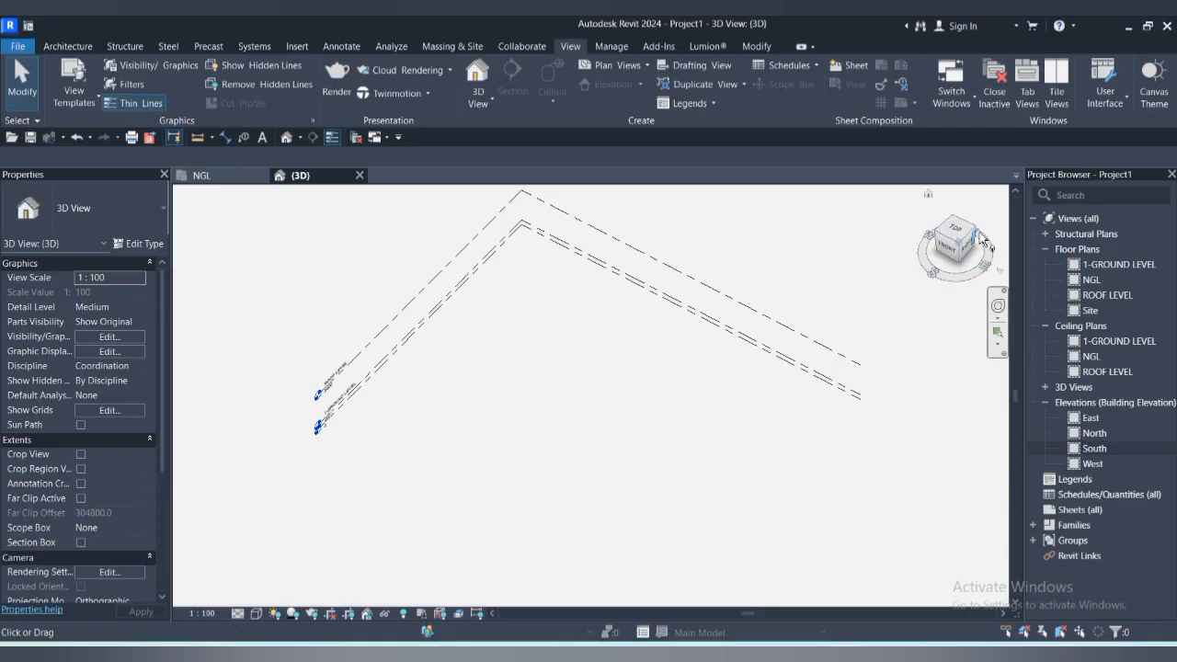
click(361, 175)
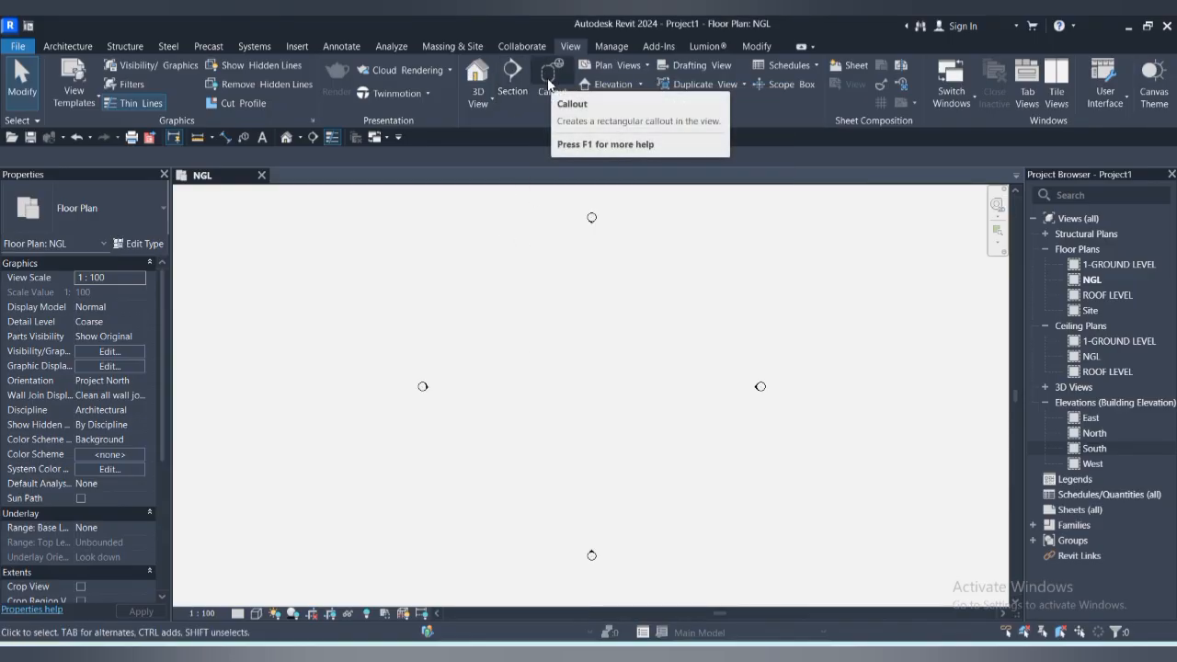
- Create a new sheet with the A1 metric titleblock and close it to return to the NGL floor plan
click(640, 62)
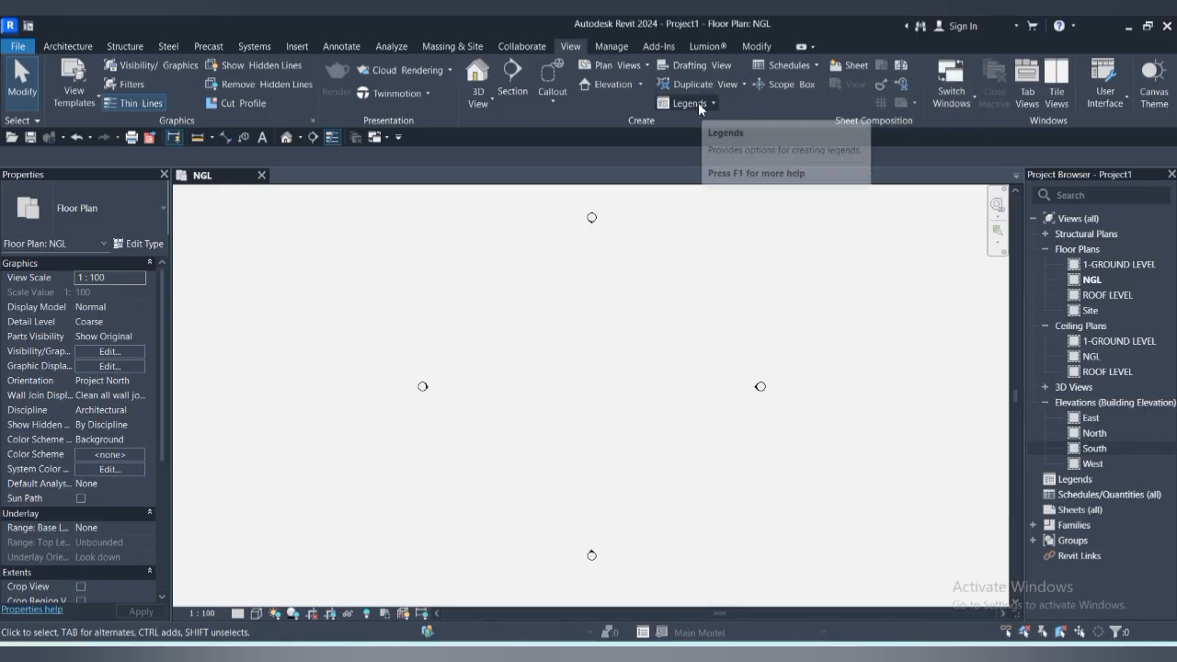
click(851, 69)
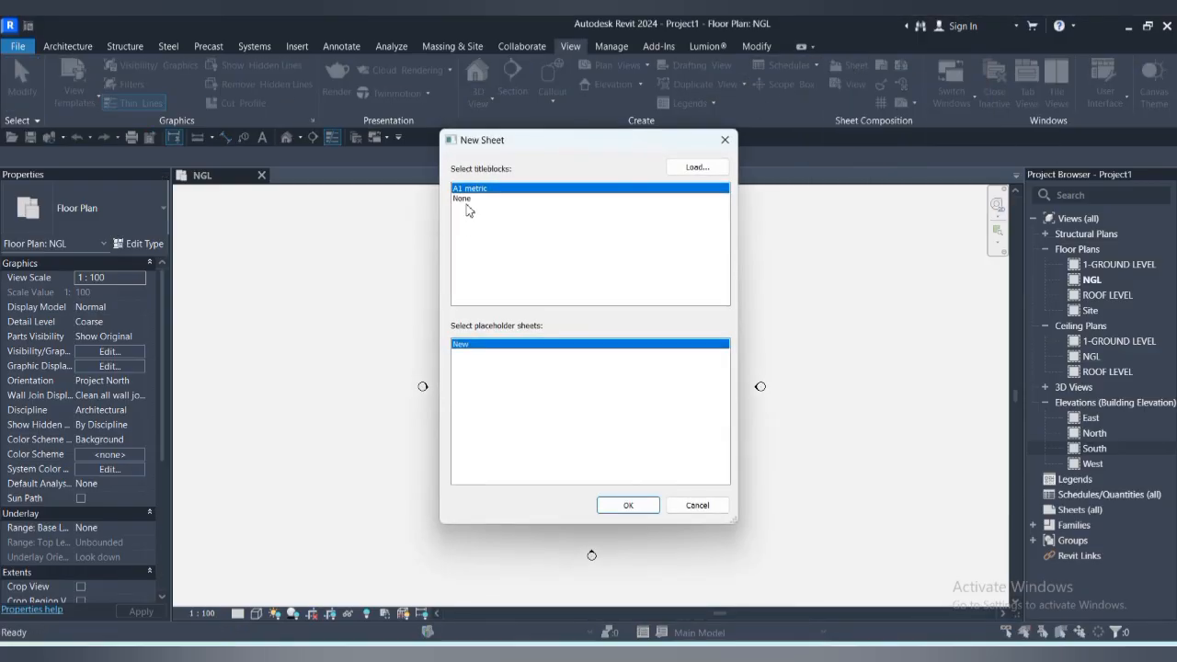
click(619, 508)
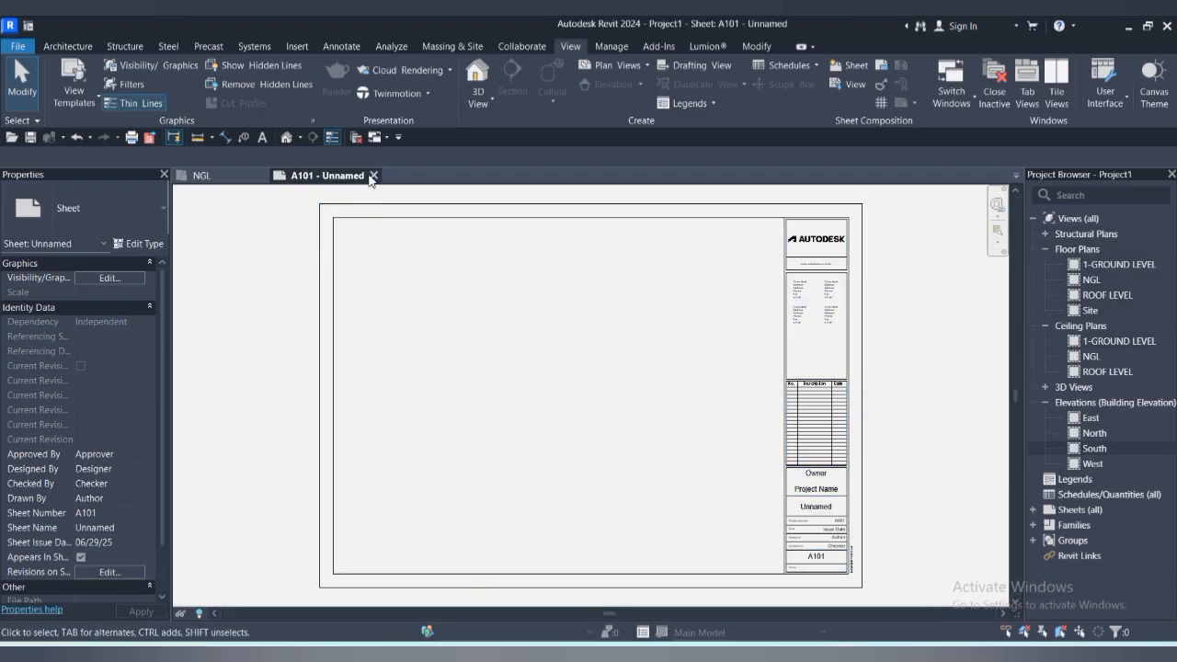
click(373, 176)
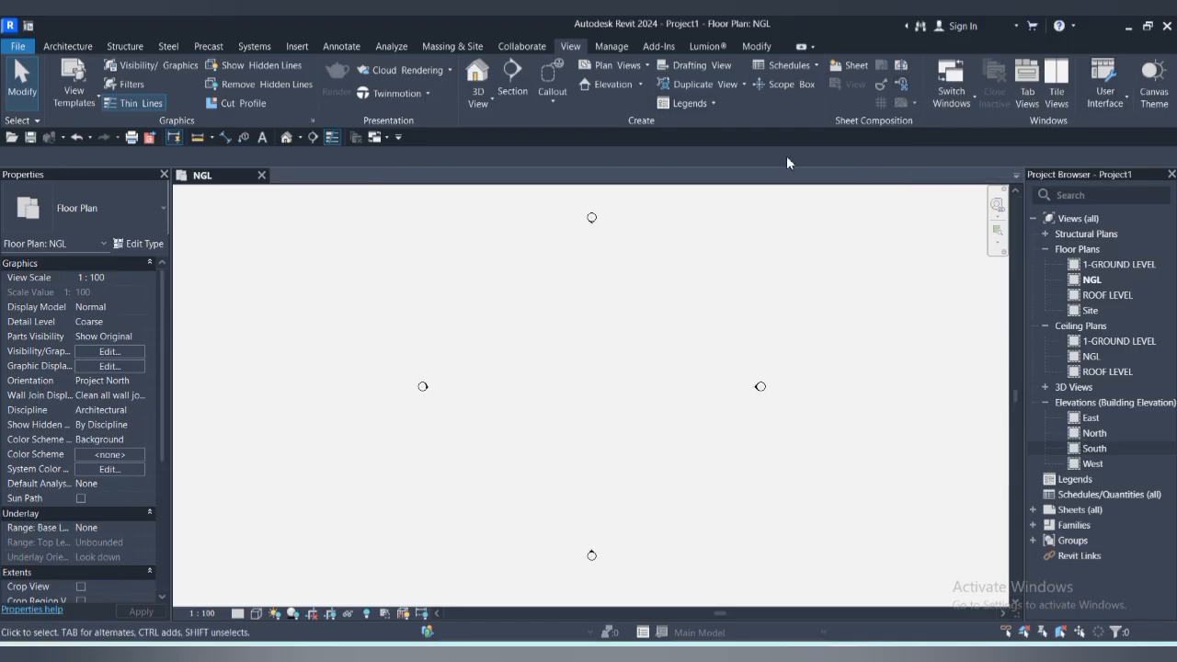
- Browse the project materials in the Material Browser and the Metal assets of the Appearance Library in the Asset Browser
click(613, 47)
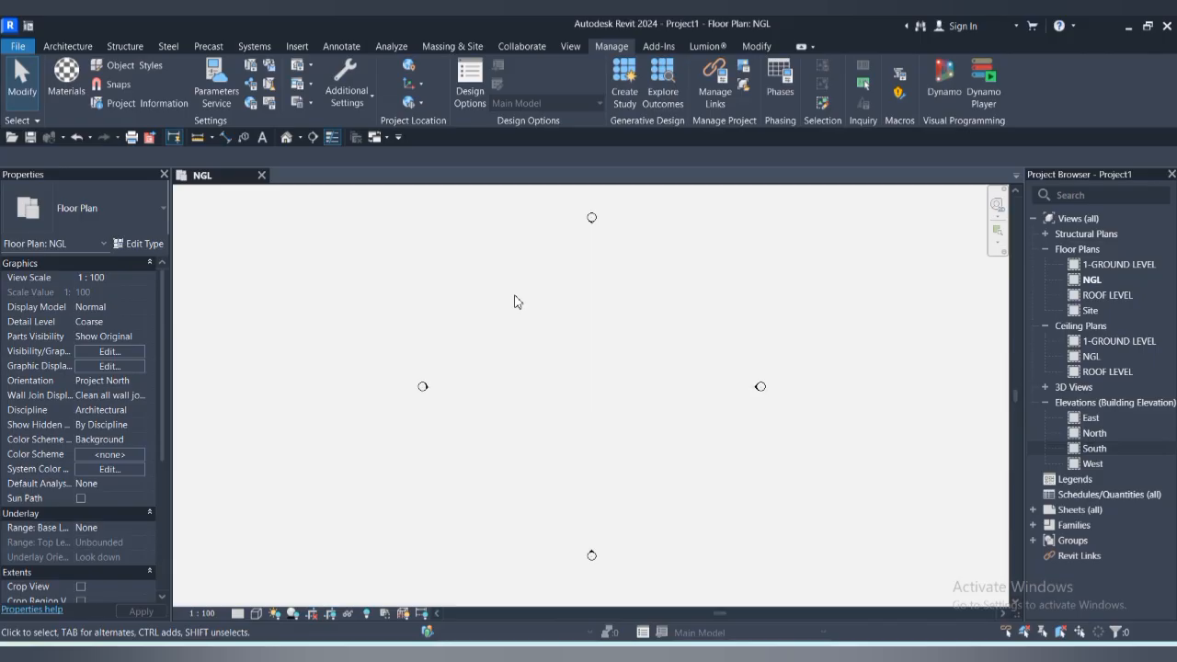
click(76, 85)
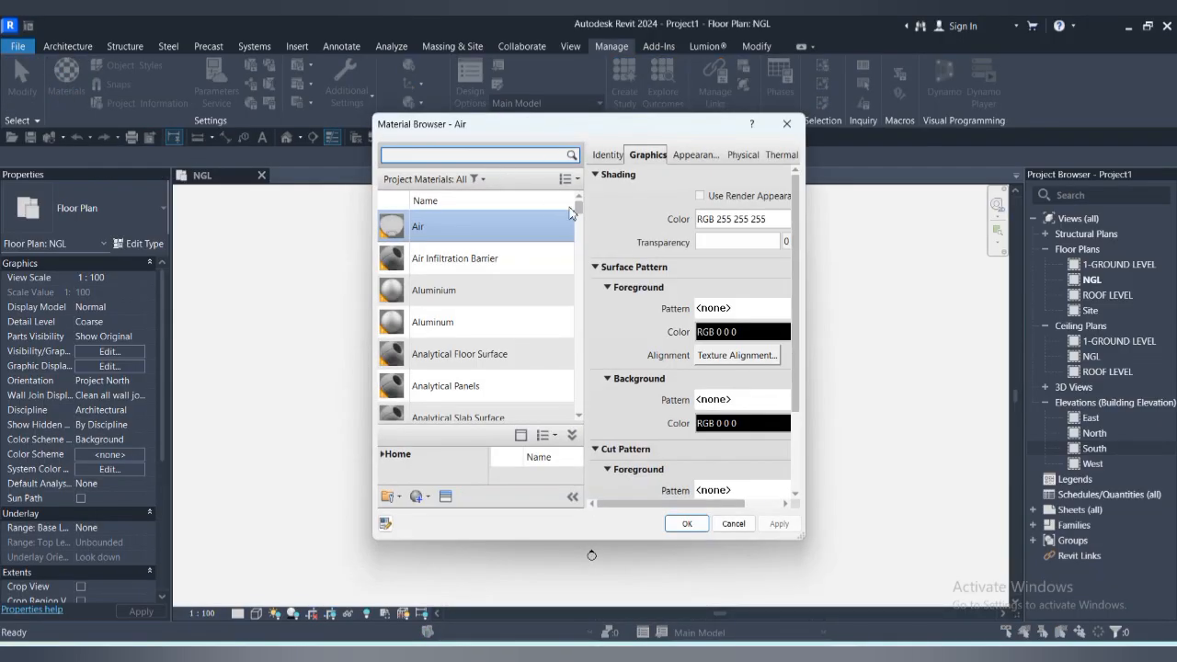
mouse_move(579, 207)
mouse_down()
mouse_move(582, 428)
mouse_move(578, 210)
mouse_up()
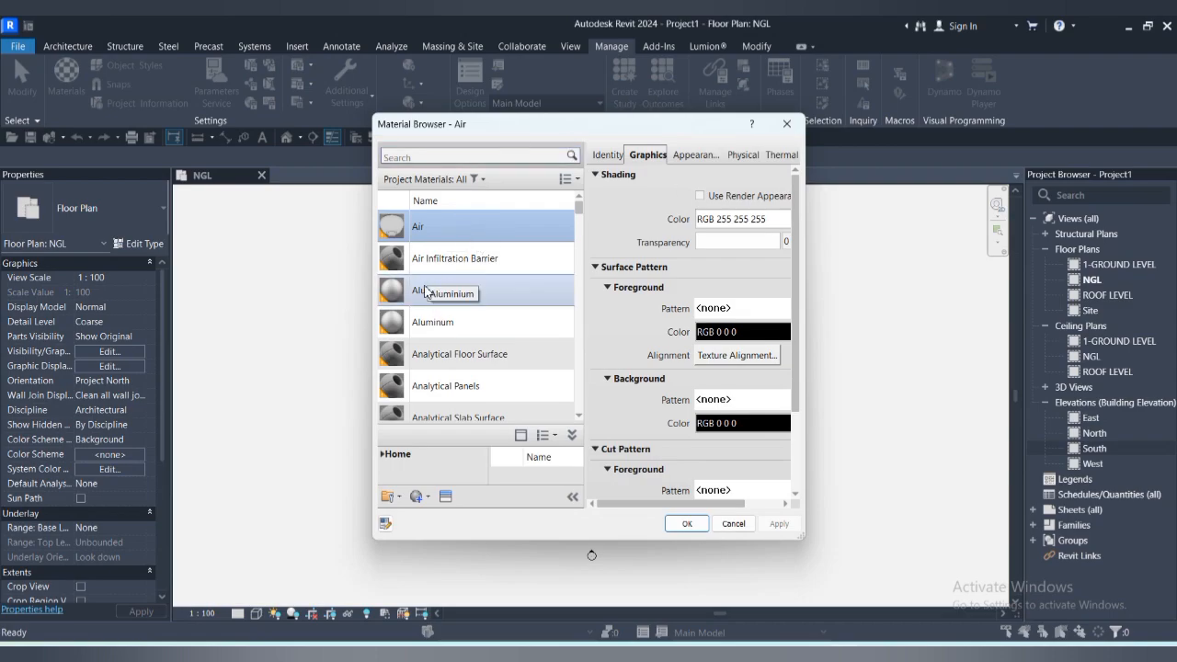
scroll(478, 353, down, 1)
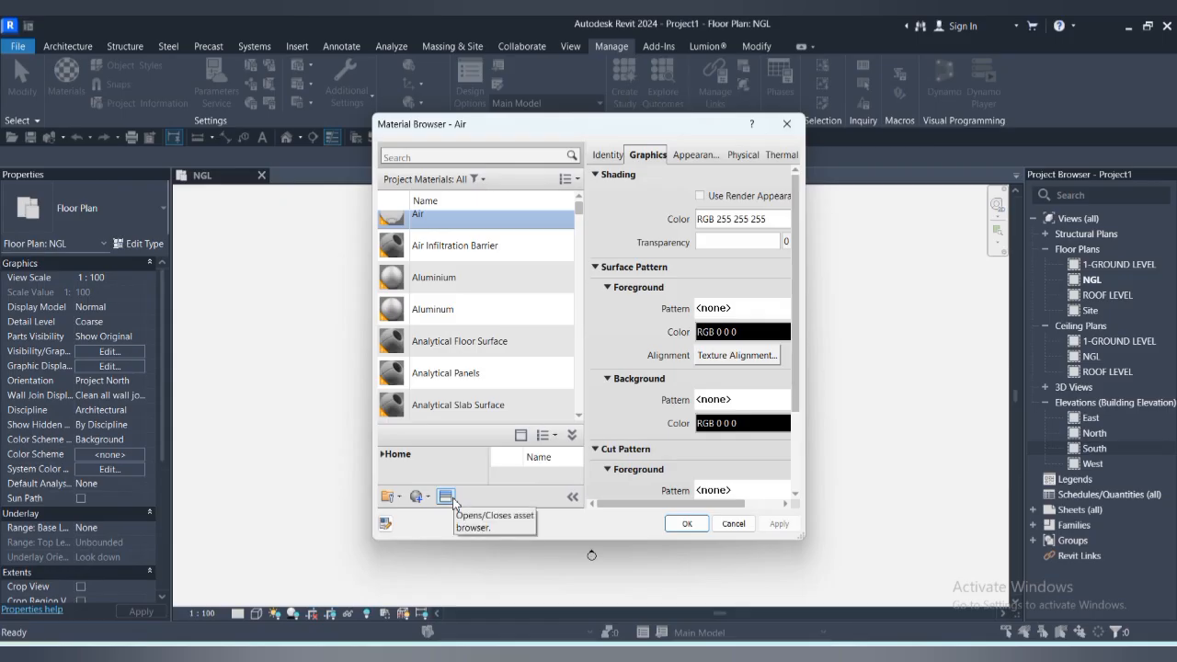
click(446, 497)
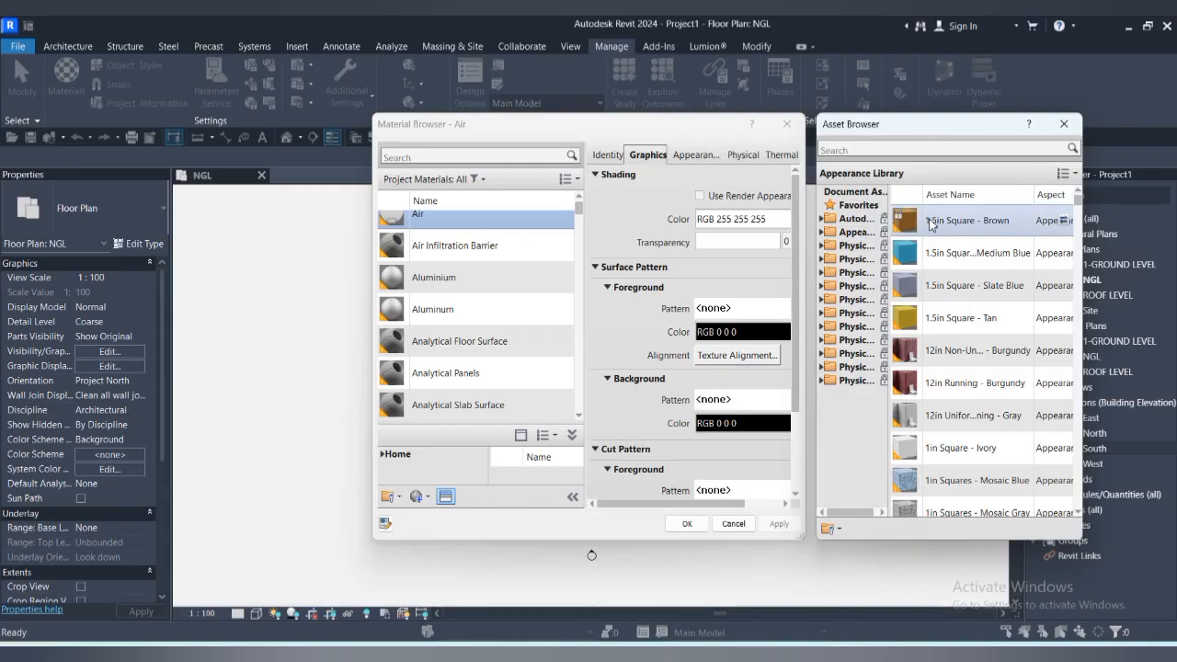
click(853, 246)
double_click(844, 234)
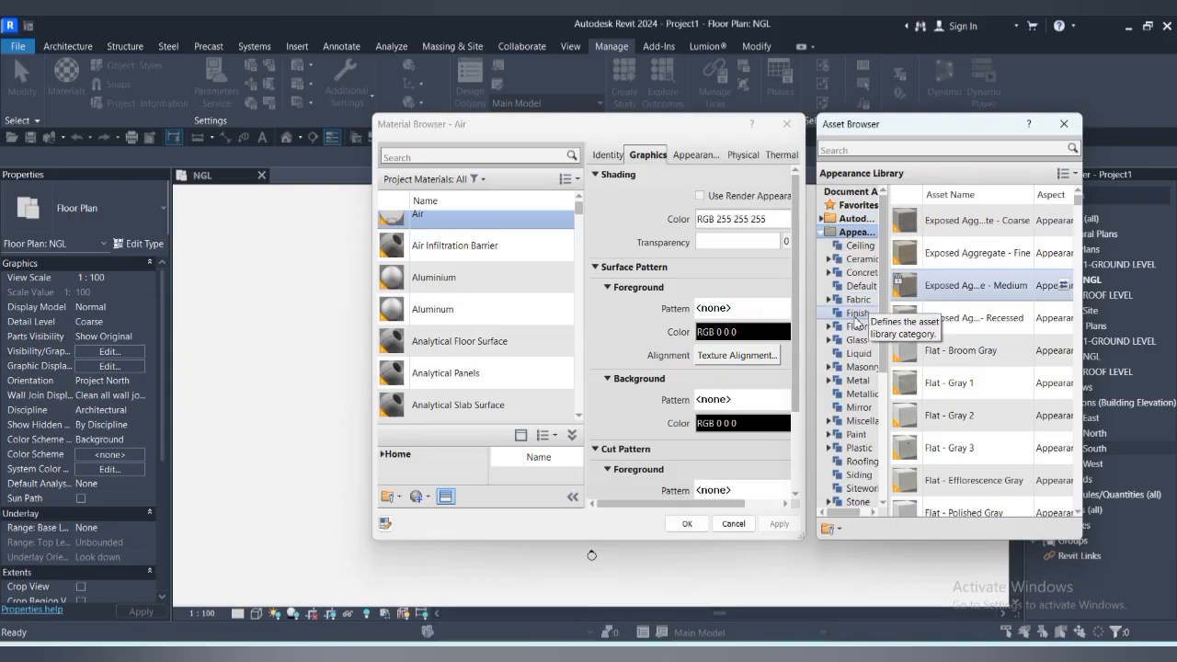
click(857, 380)
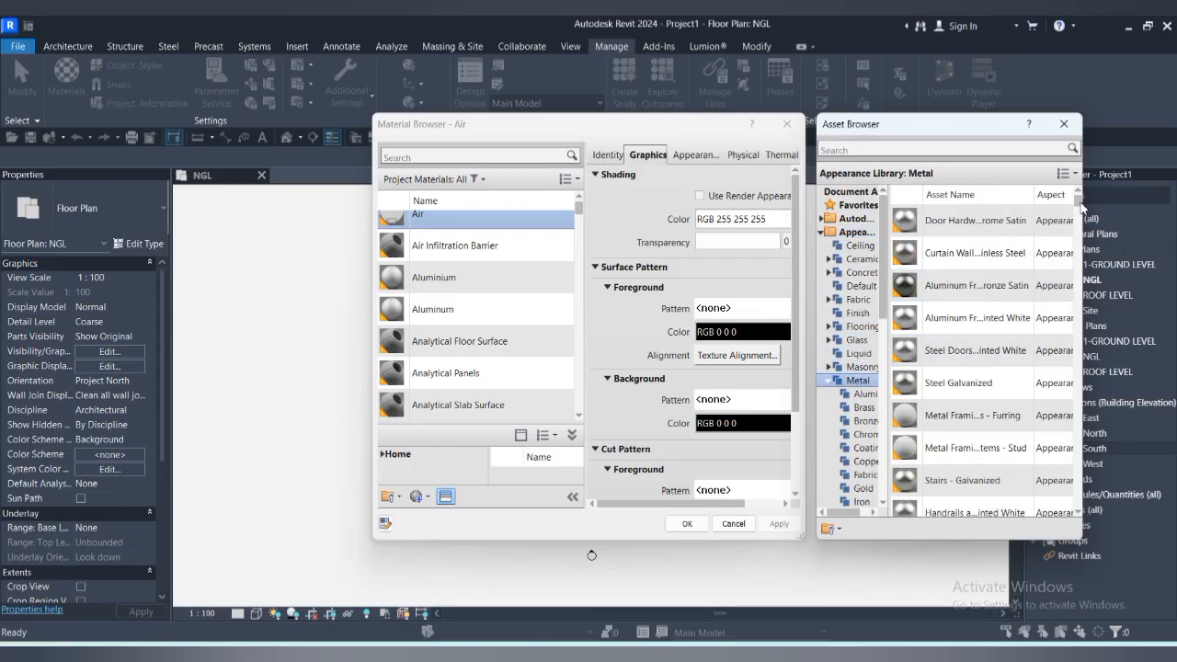
- Look further through the Metal appearance assets, and close the Asset Browser and the Material Browser without changing any material
drag(1081, 204, 1085, 371)
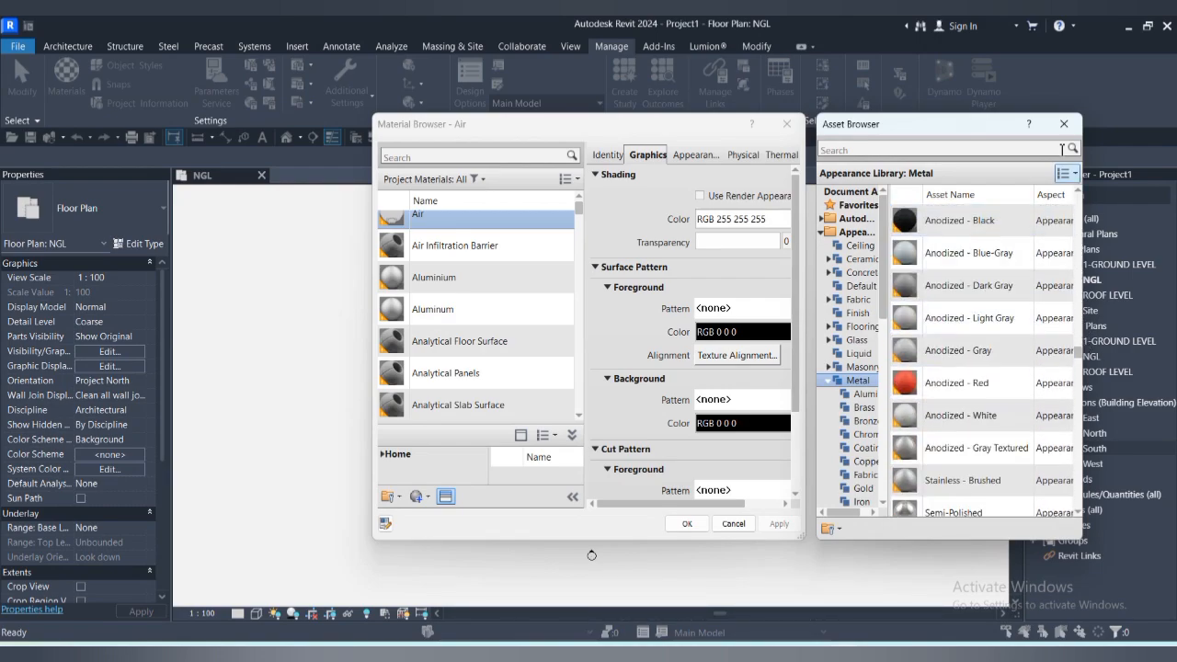
click(1064, 123)
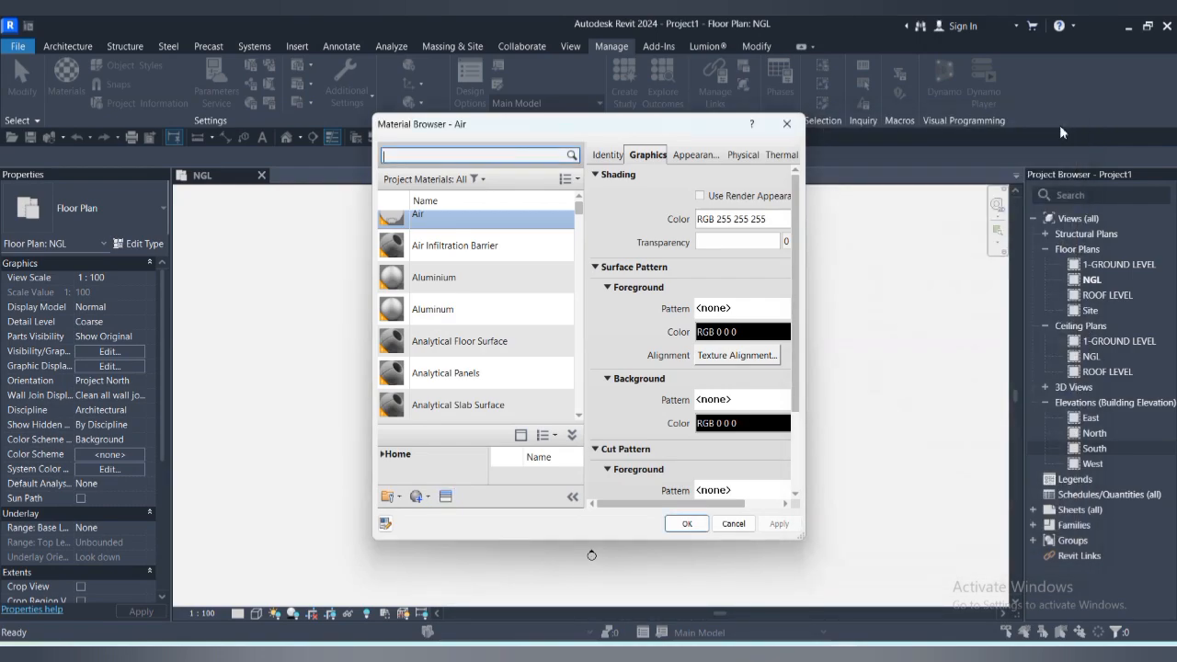
click(785, 125)
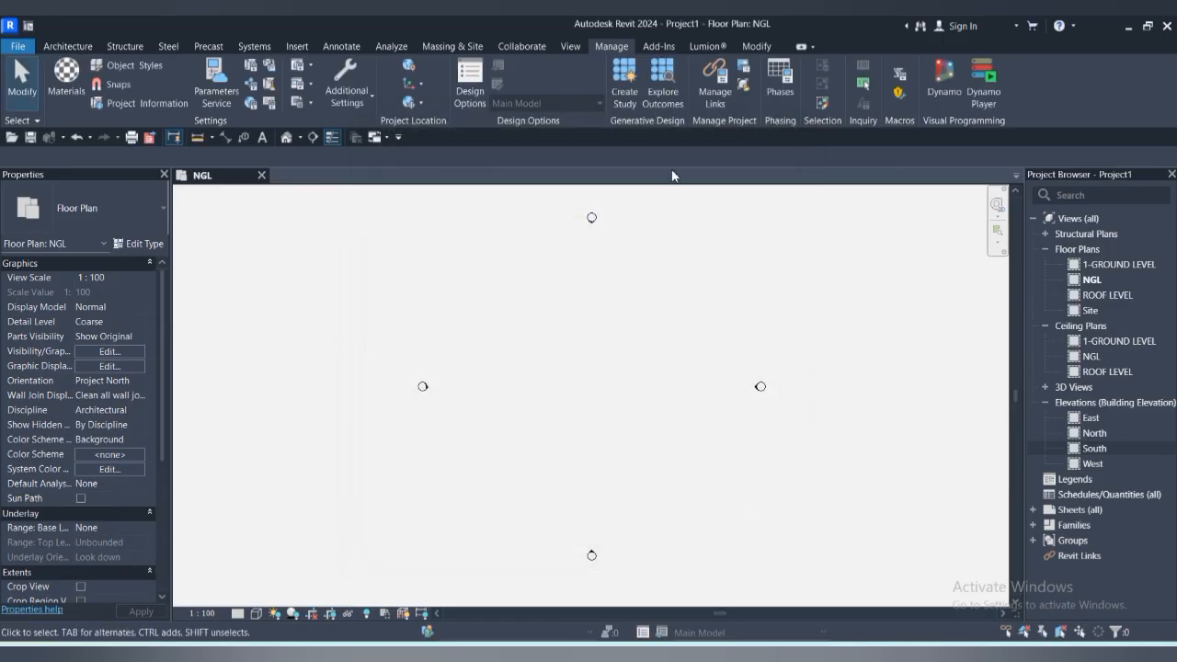
- Review the available add-in tools and the Modify tools, and return to the Architecture tools
click(660, 46)
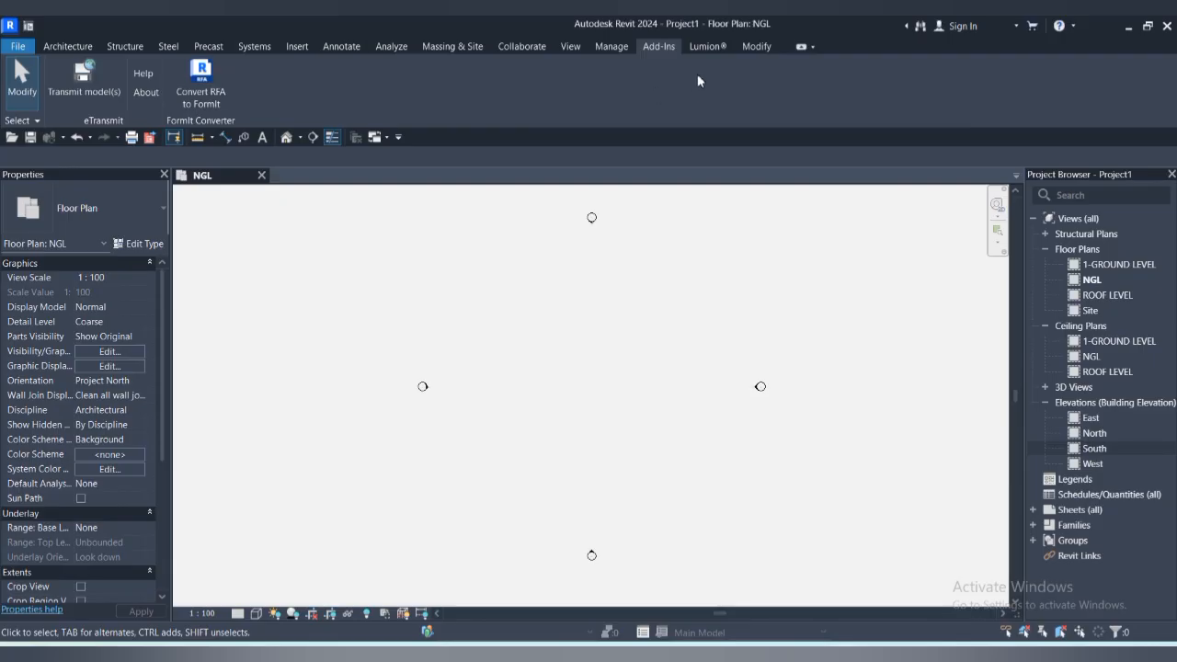
click(749, 54)
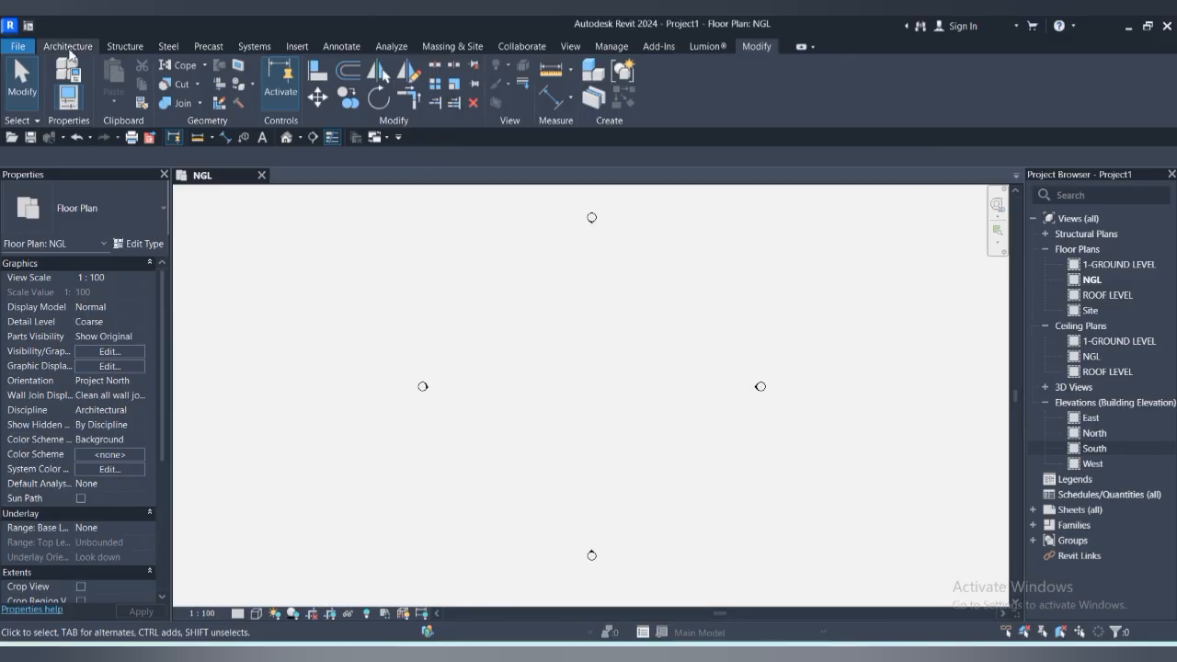
click(69, 48)
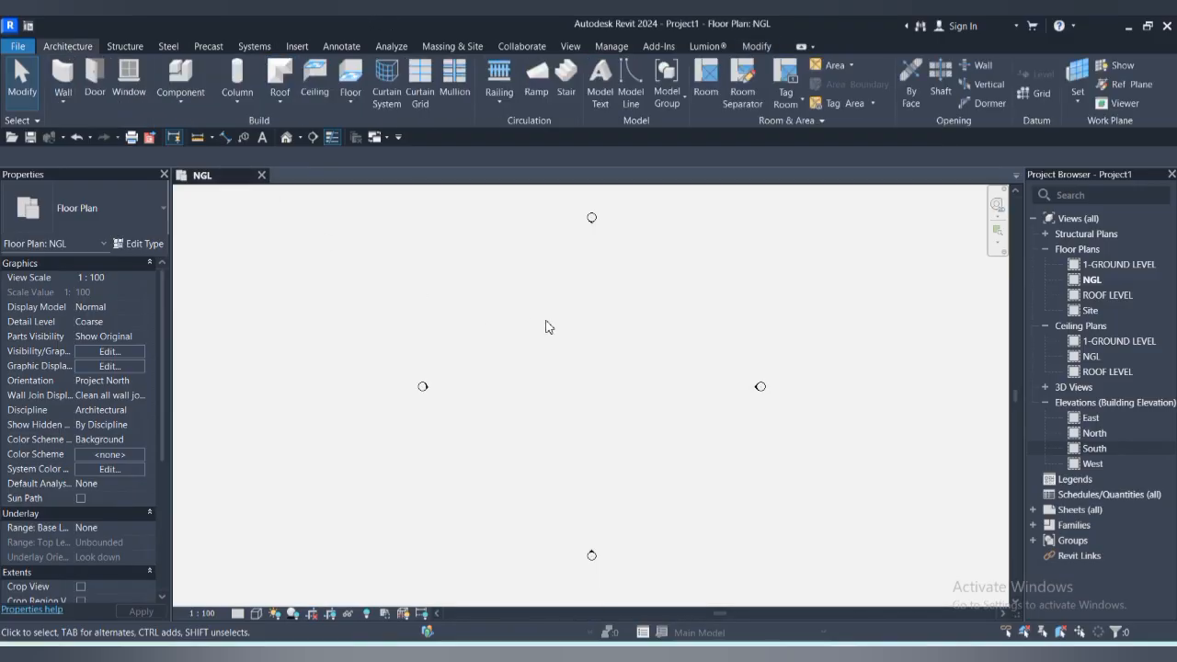